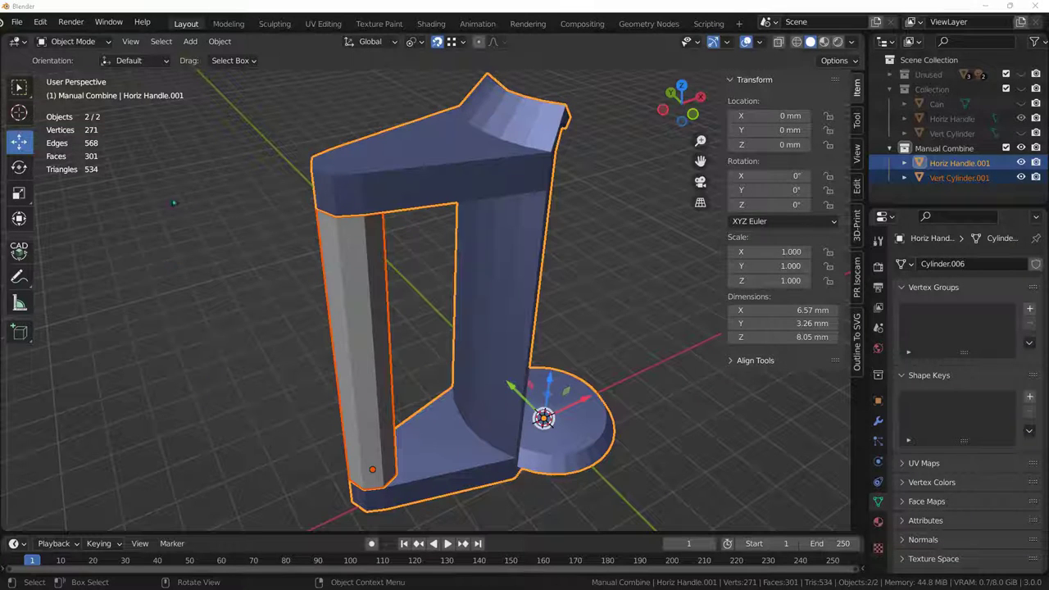
# - Examine the seam where the vertical cylinder meets the underside of the handle's upper arm
pyautogui.moveTo(184, 253); pyautogui.dragTo(161, 221, button='middle')
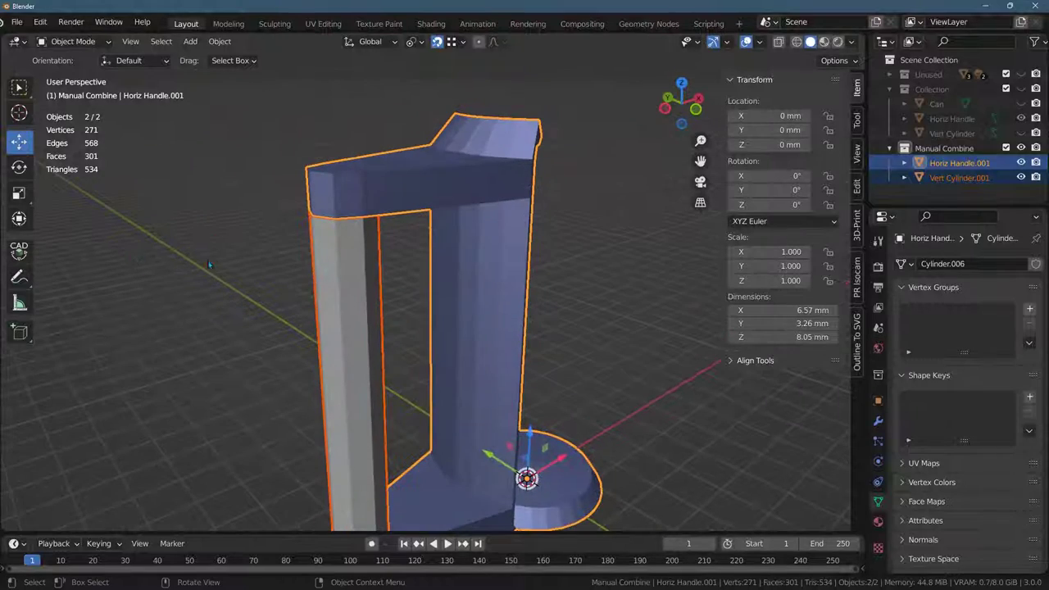
pyautogui.keyDown('shift'); pyautogui.moveTo(196, 273); pyautogui.dragTo(246, 262, button='middle'); pyautogui.keyUp('shift')
pyautogui.scroll(5, 450, 274)
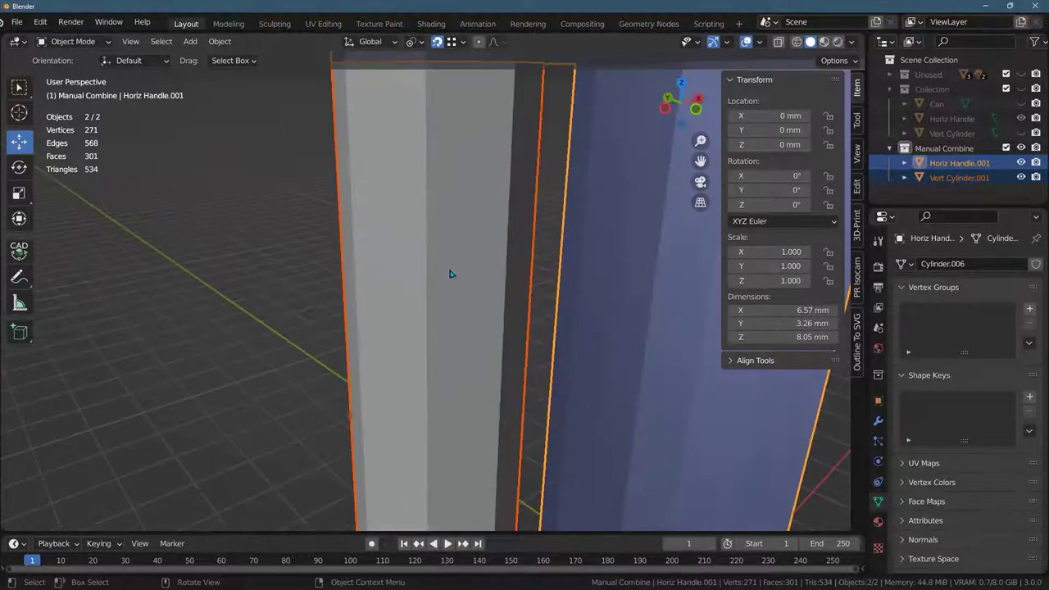
pyautogui.scroll(-5, 450, 273)
pyautogui.keyDown('shift'); pyautogui.moveTo(446, 227); pyautogui.dragTo(314, 303, button='middle'); pyautogui.keyUp('shift')
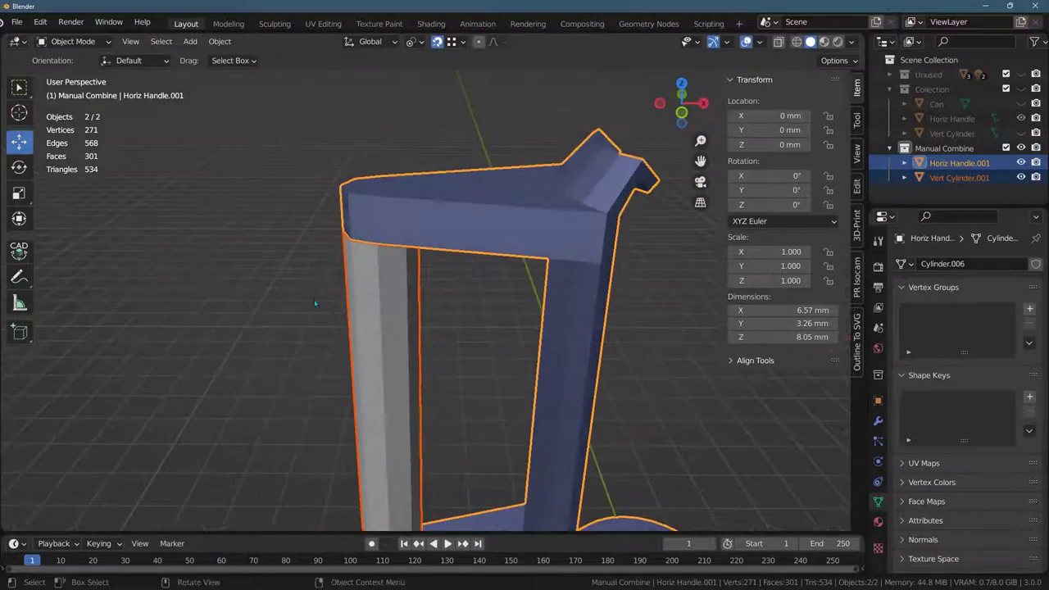
pyautogui.scroll(3, 245, 332)
pyautogui.keyDown('shift'); pyautogui.moveTo(243, 331); pyautogui.dragTo(338, 316, button='middle'); pyautogui.keyUp('shift')
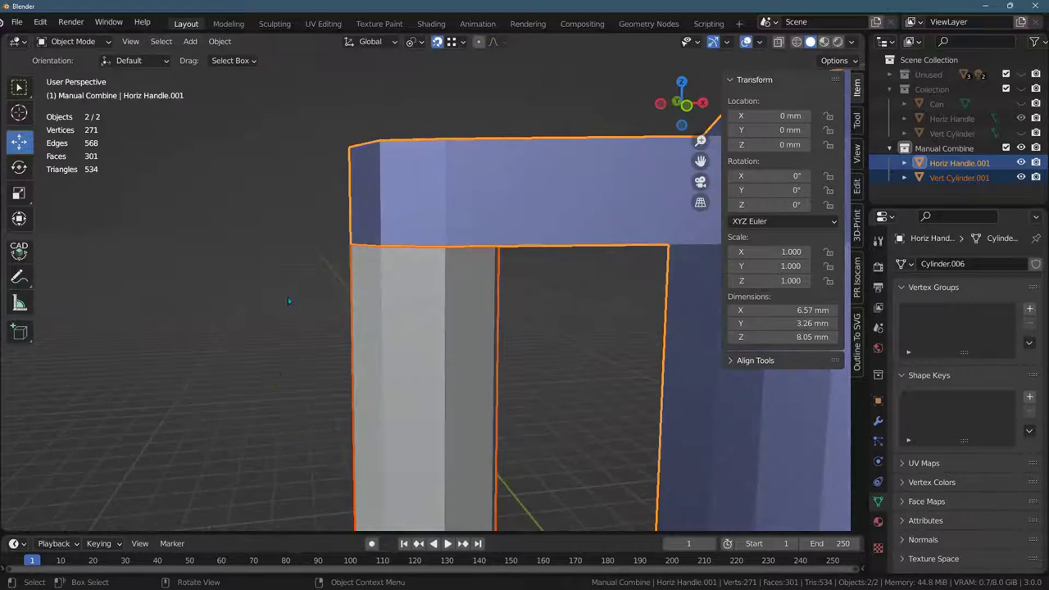
pyautogui.scroll(-10, 262, 320)
pyautogui.moveTo(343, 281); pyautogui.dragTo(346, 305, button='middle')
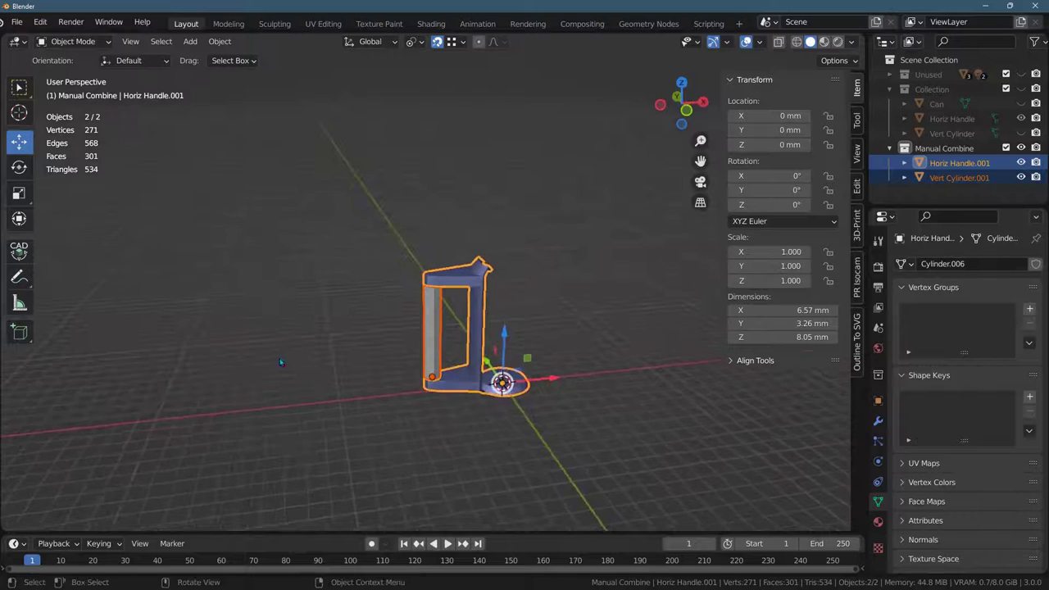
pyautogui.scroll(6, 363, 404)
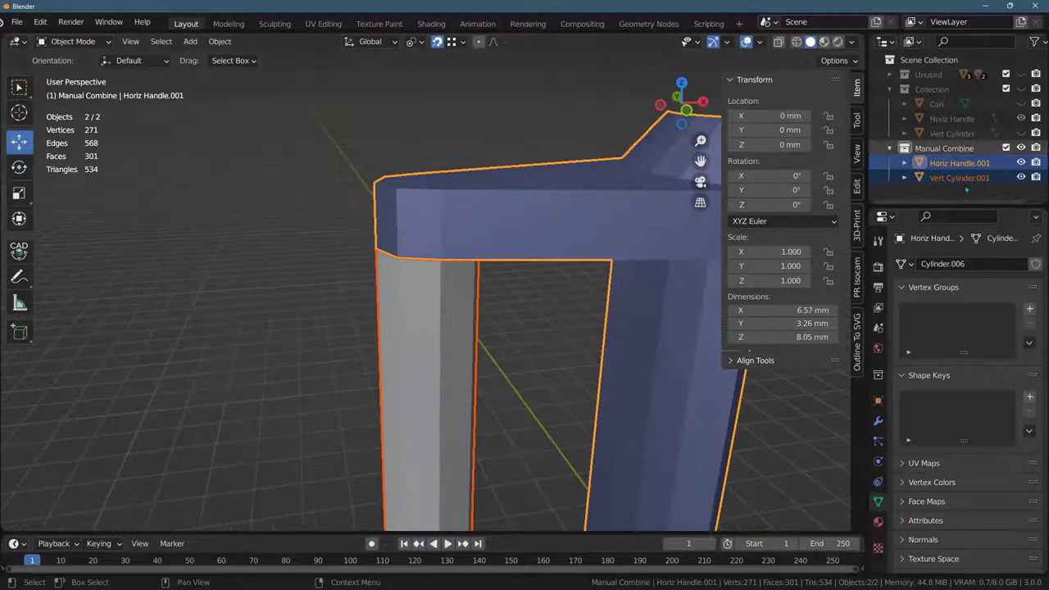
# - Join Horiz Handle.001 and Vert Cylinder.001 into a single object
pyautogui.click(948, 149)
pyautogui.click(951, 163)
pyautogui.keyDown('shift'); pyautogui.click(950, 178); pyautogui.keyUp('shift')
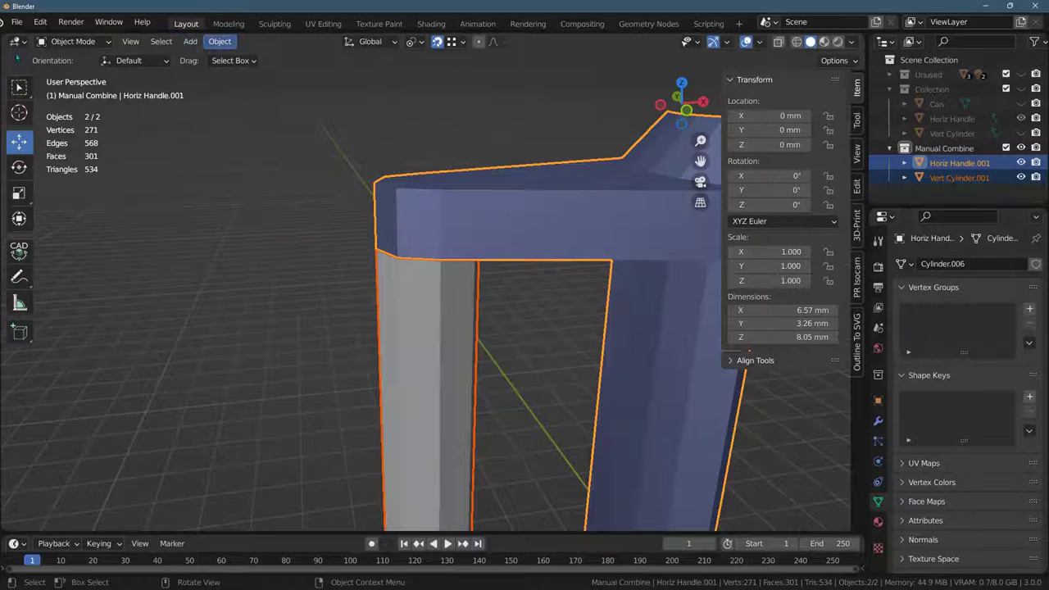
pyautogui.click(220, 41)
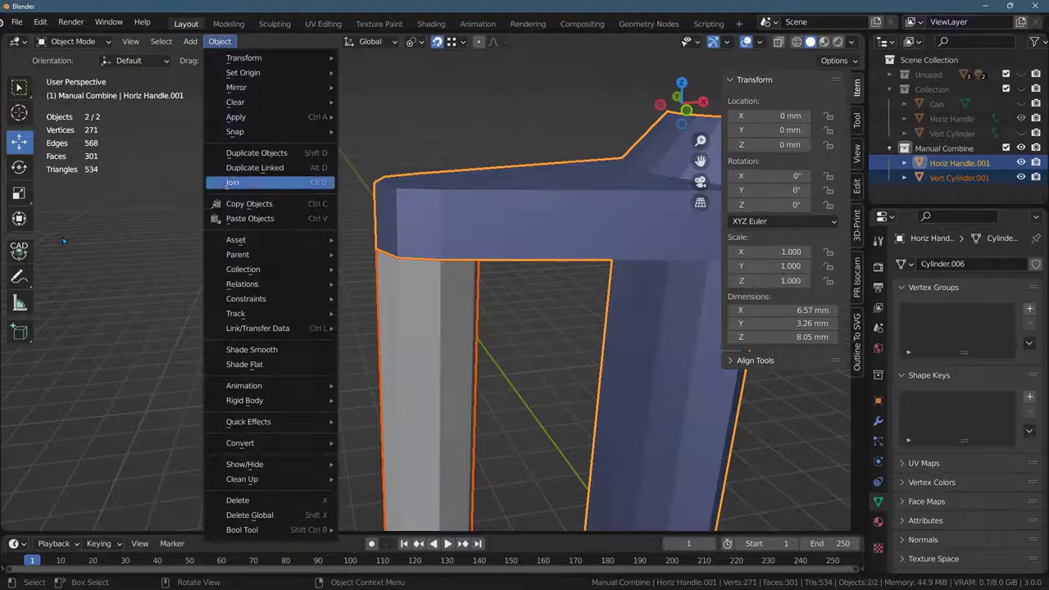
pyautogui.click(295, 183)
# - Display the joined model in wireframe and inspect the internal geometry where the cylinder meets the upper arm
pyautogui.moveTo(298, 263); pyautogui.dragTo(316, 277, button='middle')
pyautogui.click(797, 42)
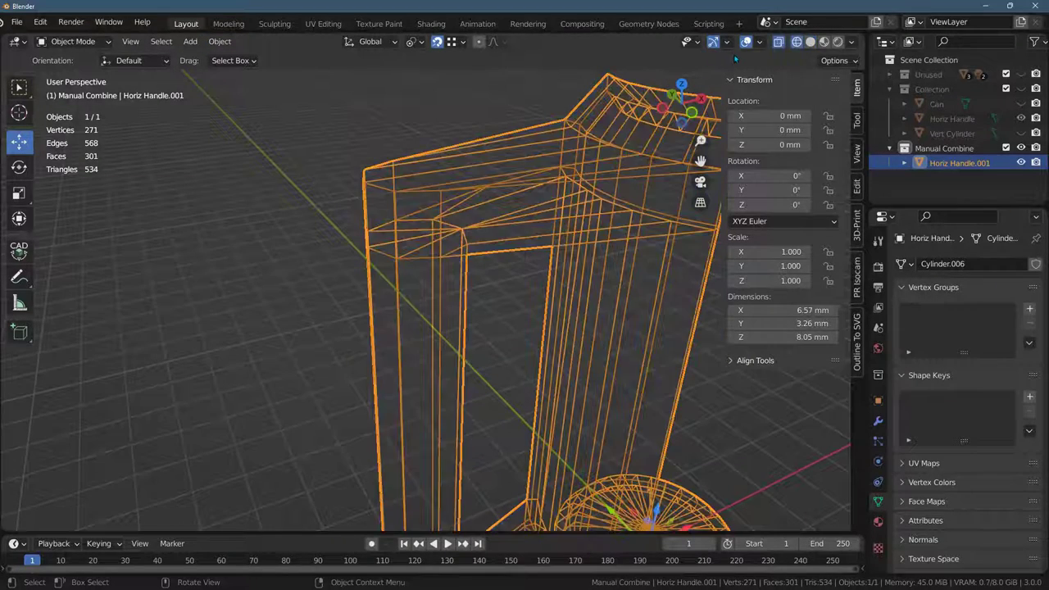
pyautogui.scroll(2, 349, 221)
pyautogui.moveTo(217, 214); pyautogui.dragTo(263, 330, button='middle')
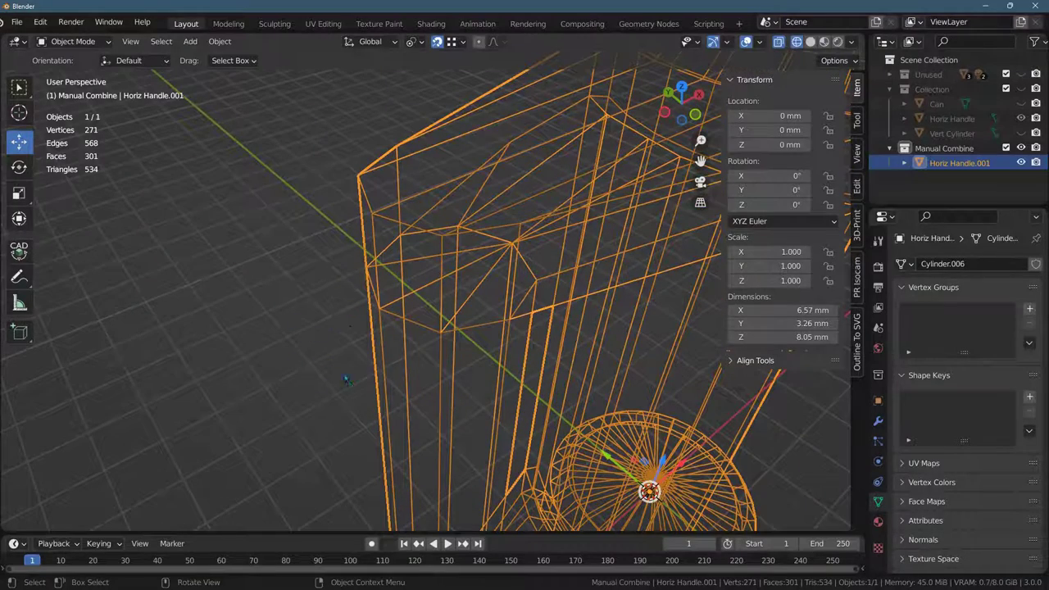
pyautogui.moveTo(346, 380); pyautogui.dragTo(299, 332, button='middle')
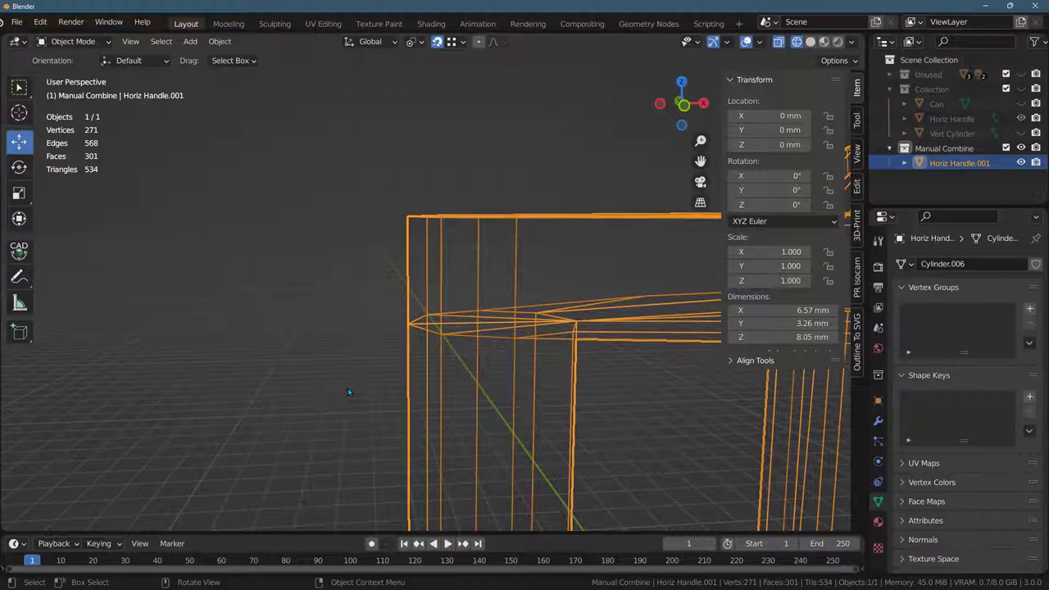
pyautogui.moveTo(347, 391); pyautogui.dragTo(210, 346, button='middle')
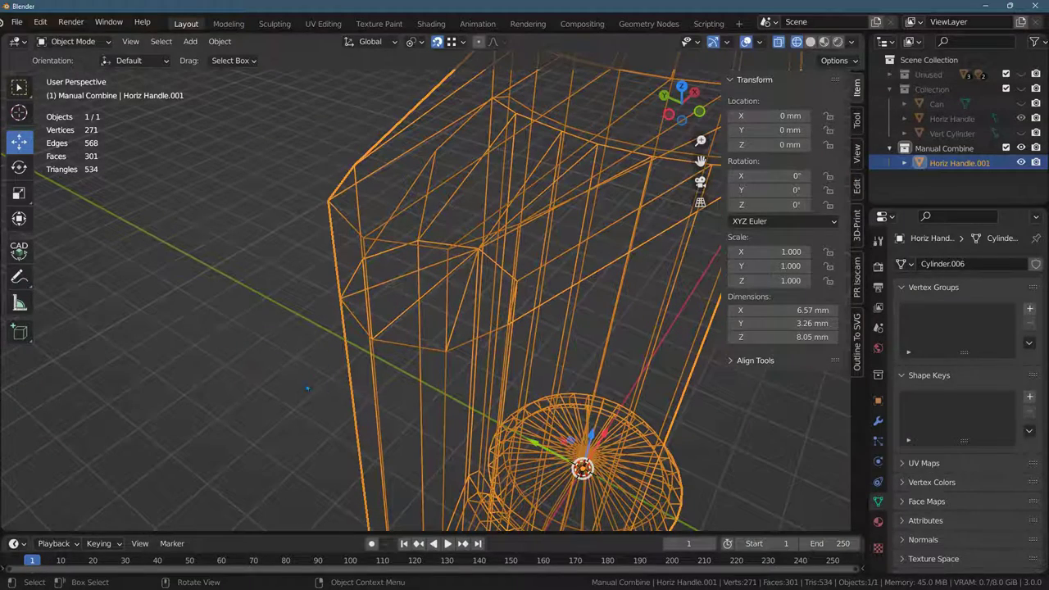
pyautogui.moveTo(364, 404); pyautogui.dragTo(287, 364, button='middle')
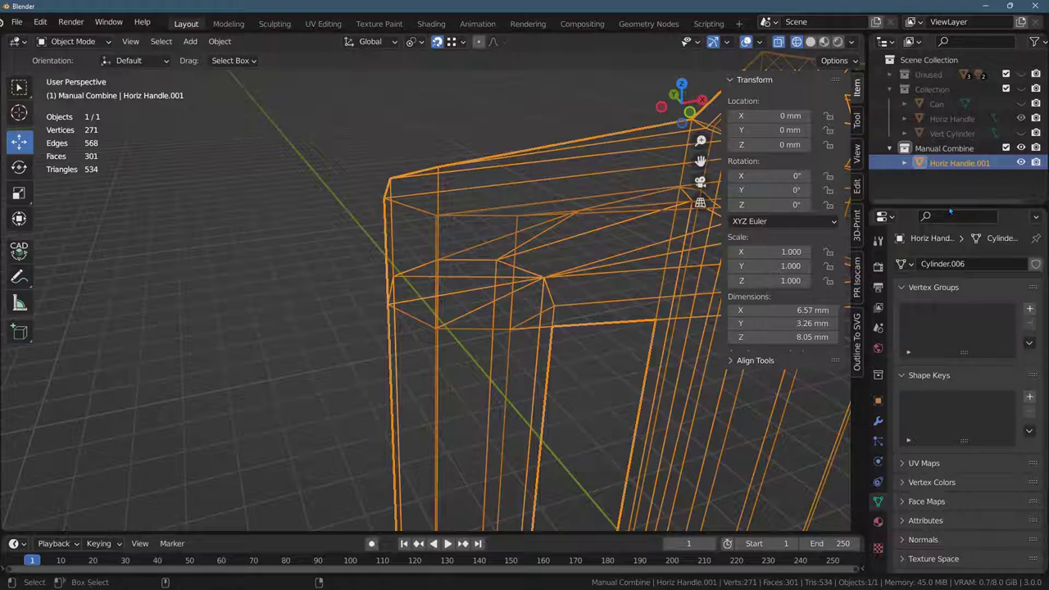
# - Undo the join of the handle and the vertical cylinder
pyautogui.hotkey('ctrl', 'z')
pyautogui.hotkey('ctrl', 'z')
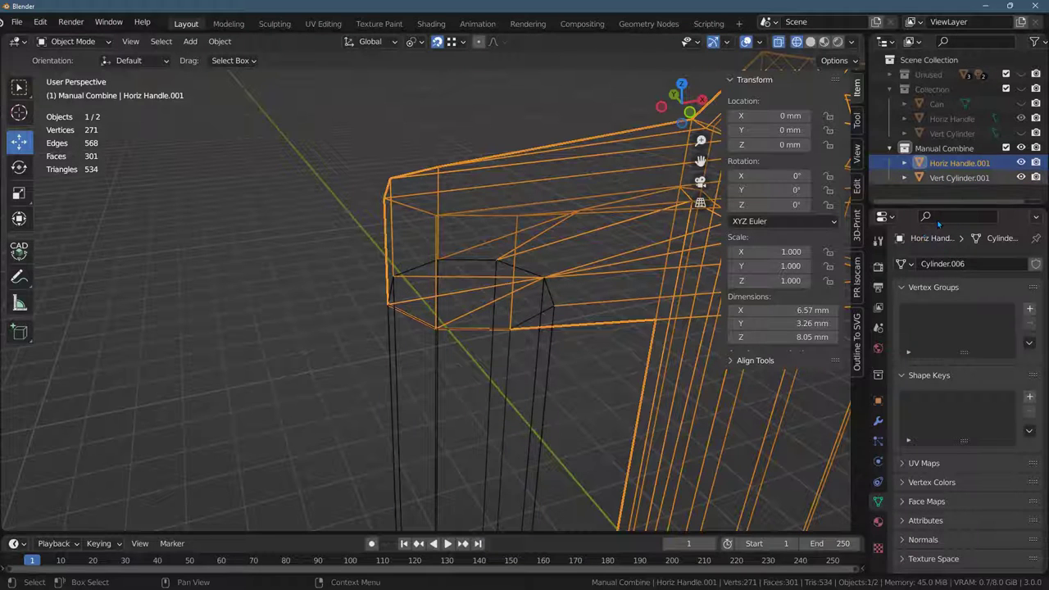
# - Hide Horiz Handle.001 and return to solid shading, leaving only Vert Cylinder.001 of the Manual Combine collection visible
pyautogui.press('h')
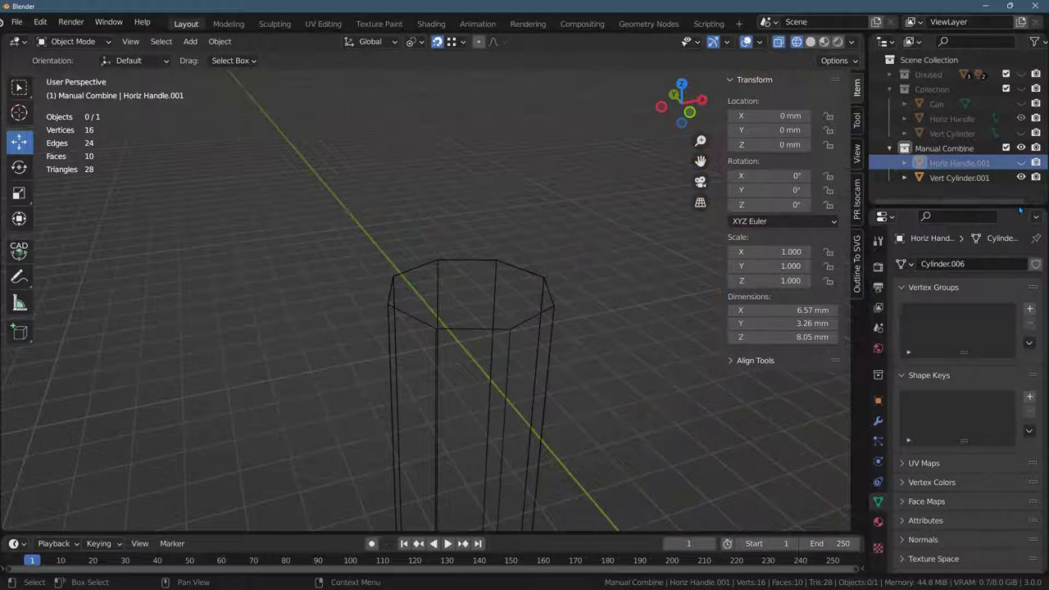
pyautogui.click(810, 42)
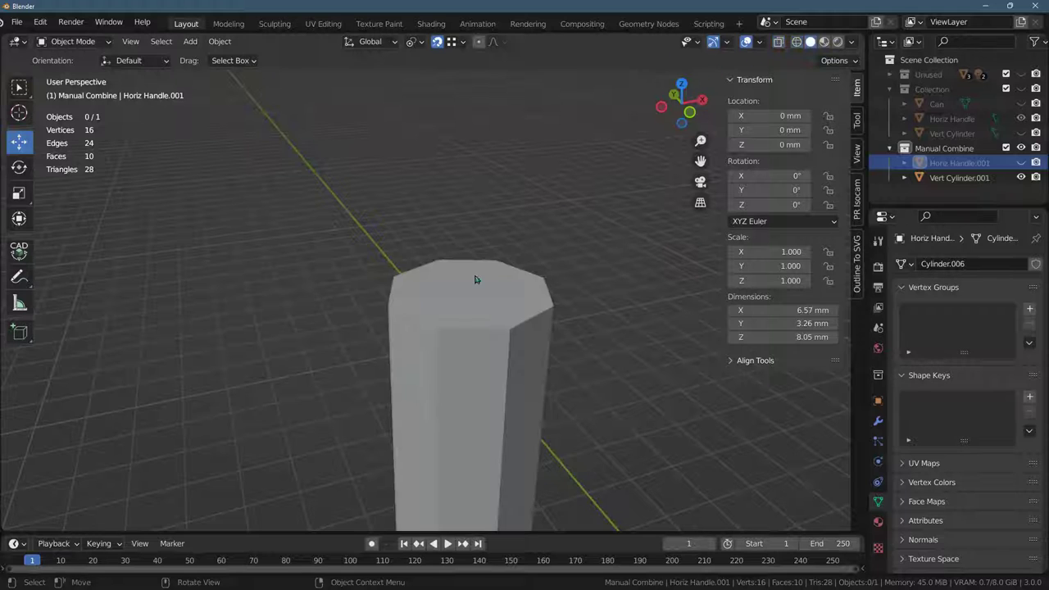
pyautogui.moveTo(433, 295)
pyautogui.mouseDown(button='middle')
pyautogui.moveTo(346, 274)
pyautogui.moveTo(359, 294)
pyautogui.mouseUp(button='middle')
pyautogui.press('1')
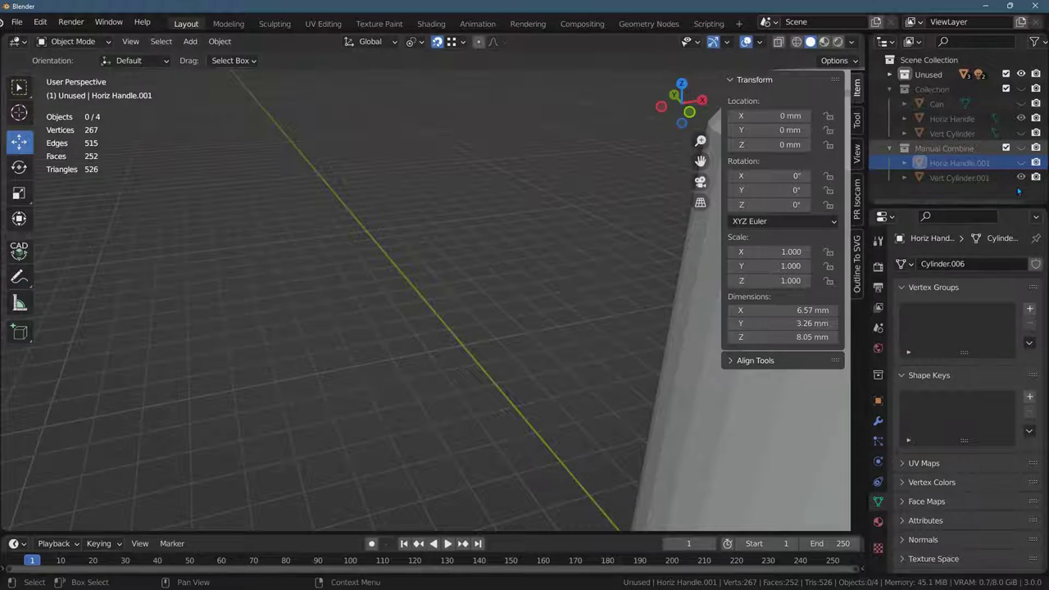
pyautogui.click(1021, 149)
pyautogui.click(1022, 75)
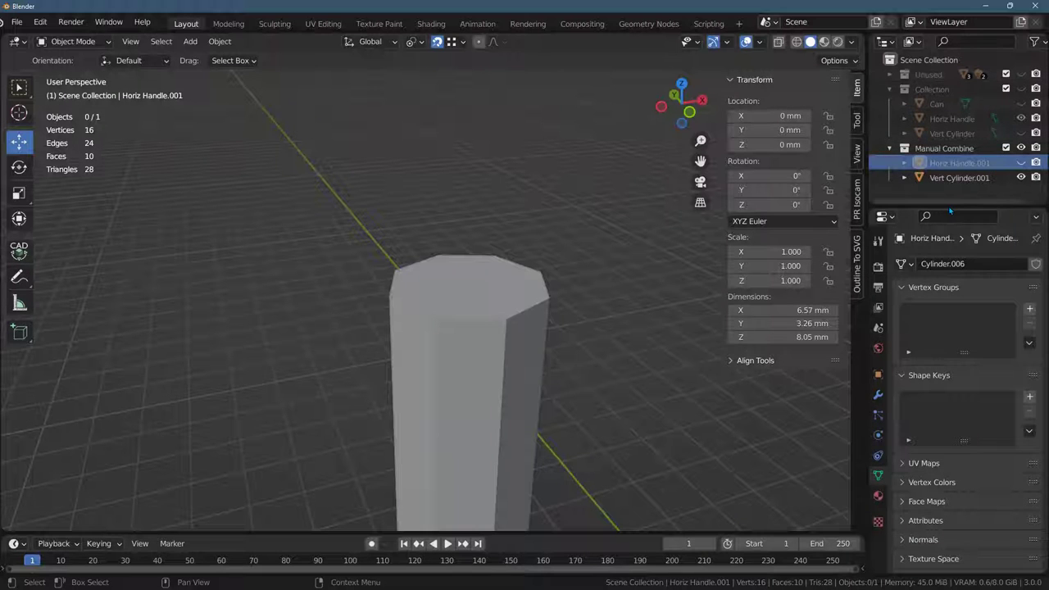
# - Open Vert Cylinder.001 in Edit Mode and delete only its top cap face, keeping the surrounding edges
pyautogui.click(949, 178)
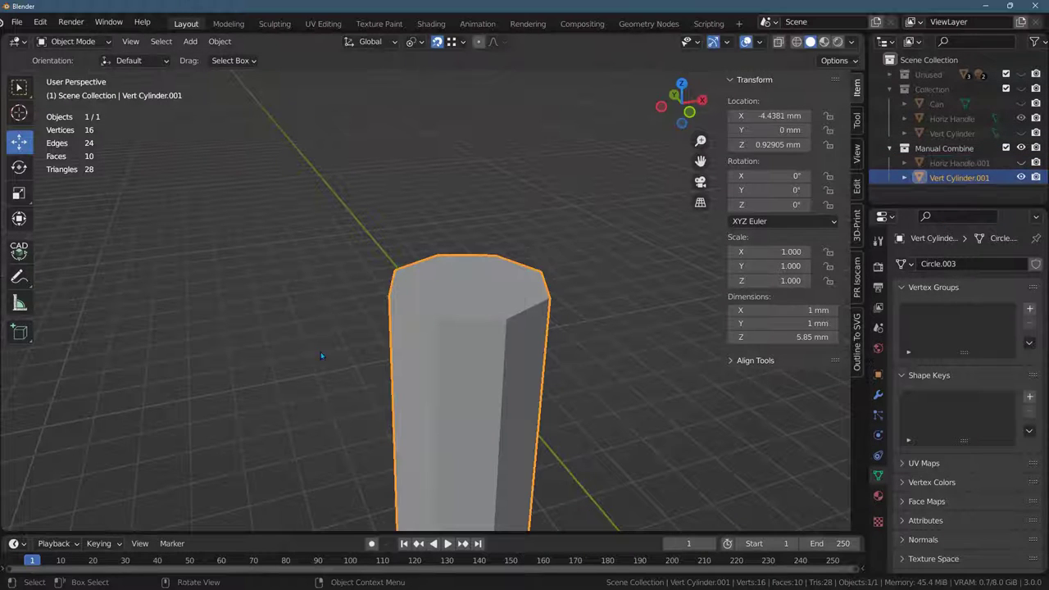
pyautogui.press('Tab')
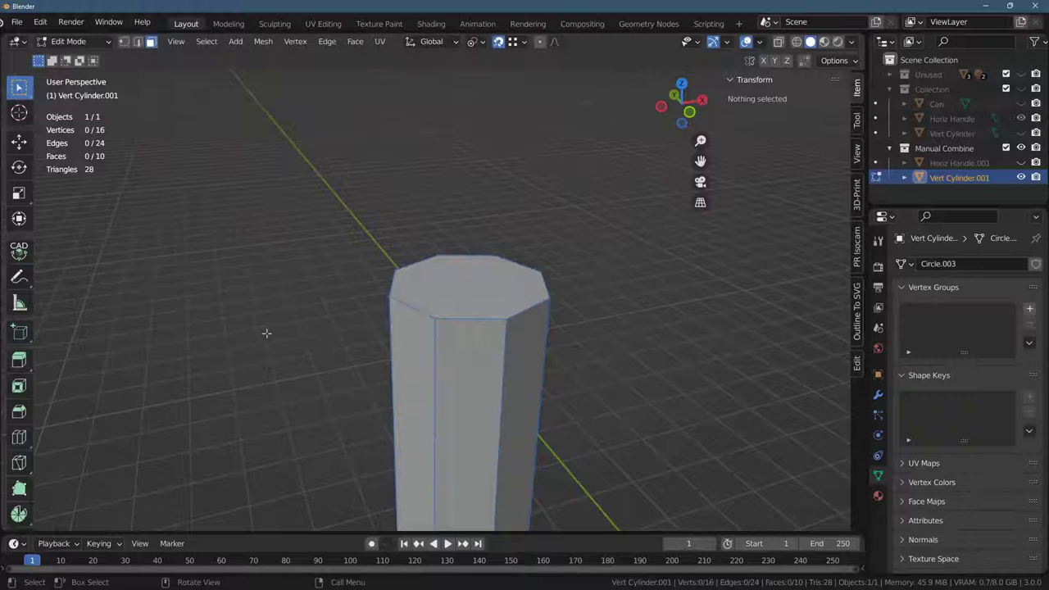
pyautogui.hotkey('ctrl', 'z')
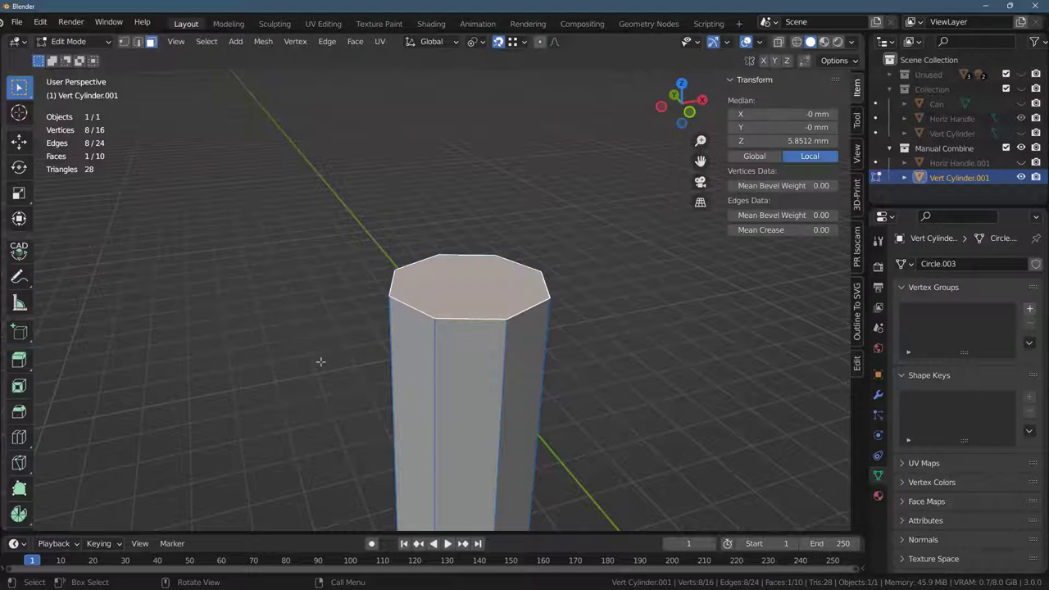
pyautogui.press('x')
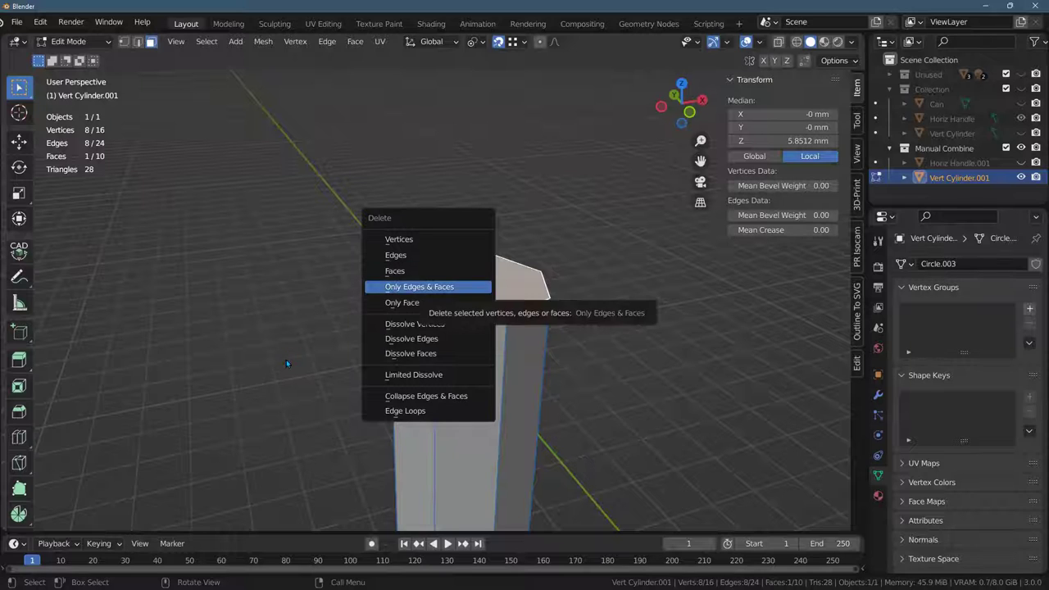
pyautogui.press('Return')
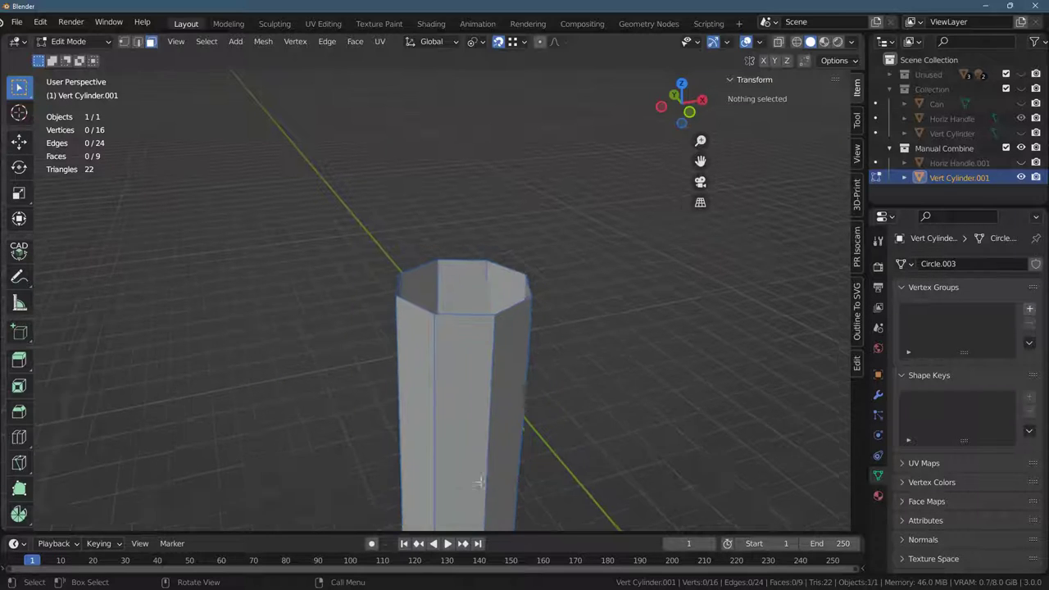
# - Delete only the bottom cap face of Vert Cylinder.001, keeping its edges, to leave an open tube
pyautogui.moveTo(426, 499); pyautogui.dragTo(391, 424, button='middle')
pyautogui.scroll(-6, 415, 466)
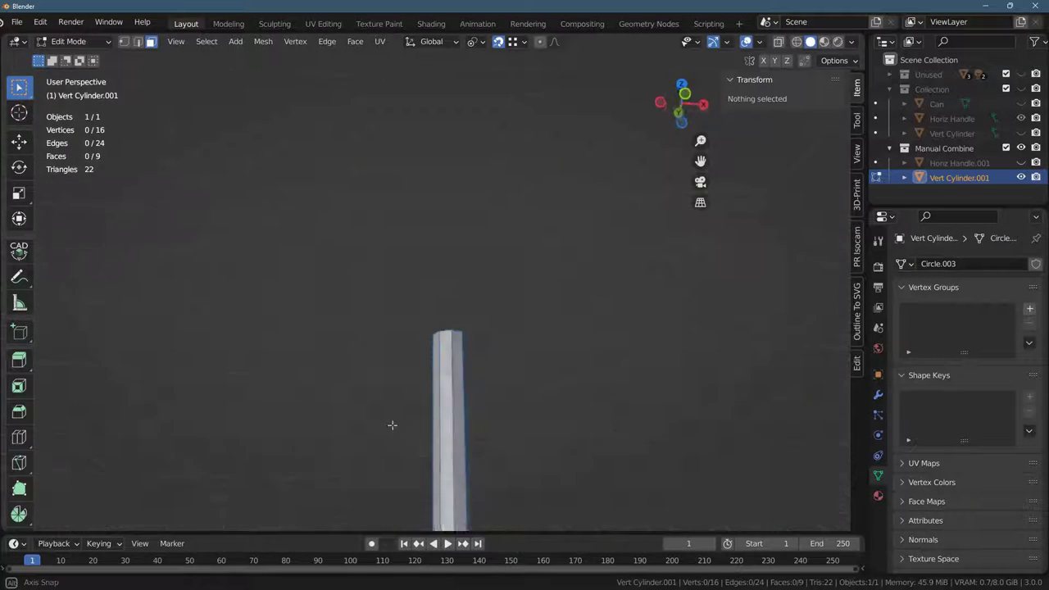
pyautogui.keyDown('shift'); pyautogui.moveTo(401, 479); pyautogui.dragTo(418, 361, button='middle'); pyautogui.keyUp('shift')
pyautogui.click(478, 395)
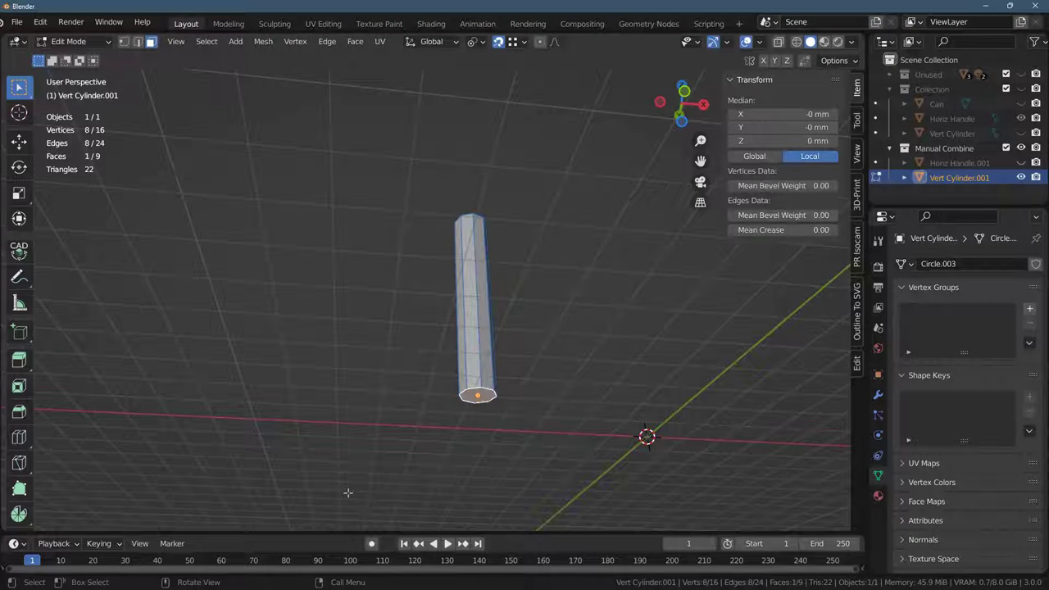
pyautogui.press('x')
pyautogui.click(435, 396)
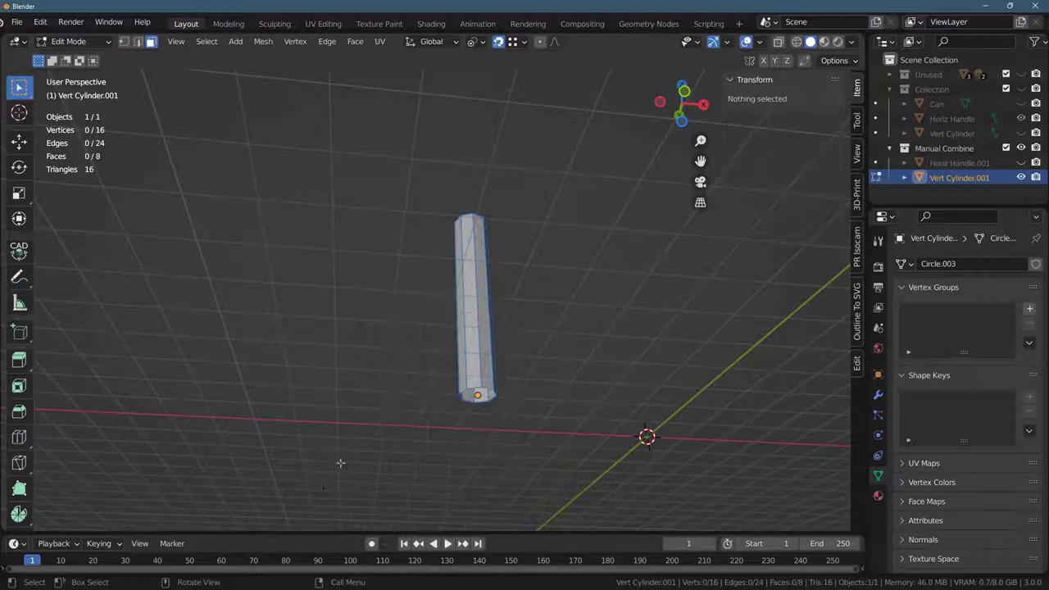
# - Check the open ends of the tube, hide Vert Cylinder.001 and show Horiz Handle.001
pyautogui.moveTo(409, 364); pyautogui.dragTo(423, 496, button='middle')
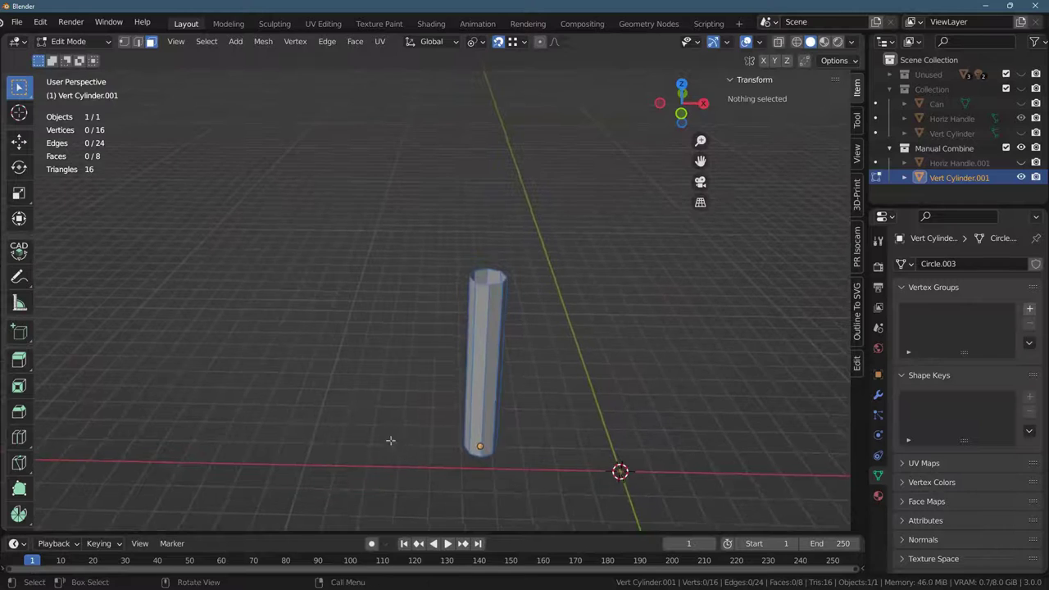
pyautogui.keyDown('ctrl'); pyautogui.moveTo(391, 441); pyautogui.dragTo(388, 331, button='middle'); pyautogui.keyUp('ctrl')
pyautogui.moveTo(400, 401)
pyautogui.mouseDown(button='middle')
pyautogui.moveTo(497, 417)
pyautogui.moveTo(400, 413)
pyautogui.mouseUp(button='middle')
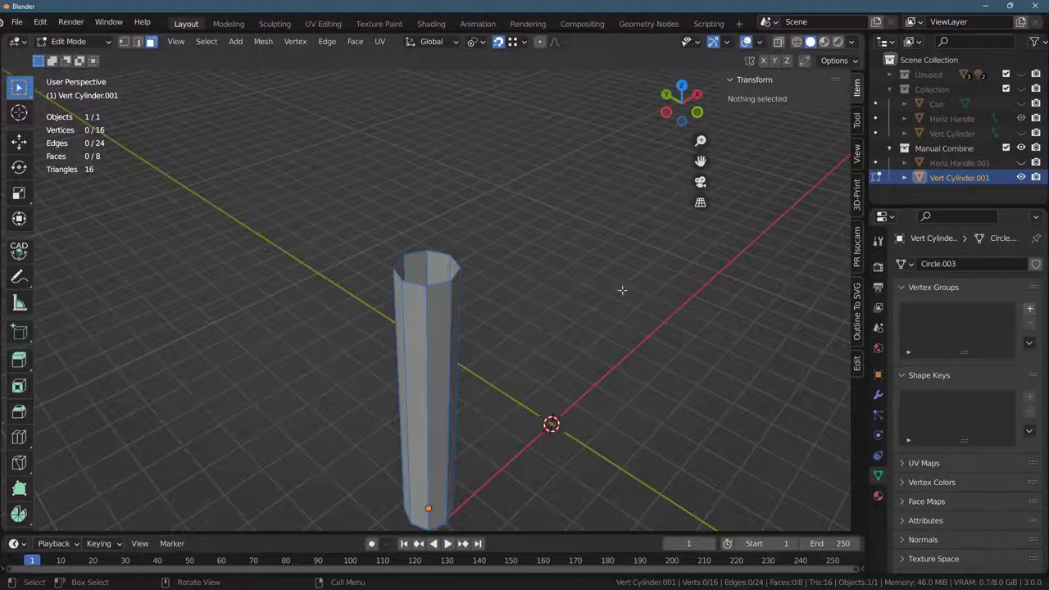
pyautogui.moveTo(622, 290); pyautogui.dragTo(516, 328, button='middle')
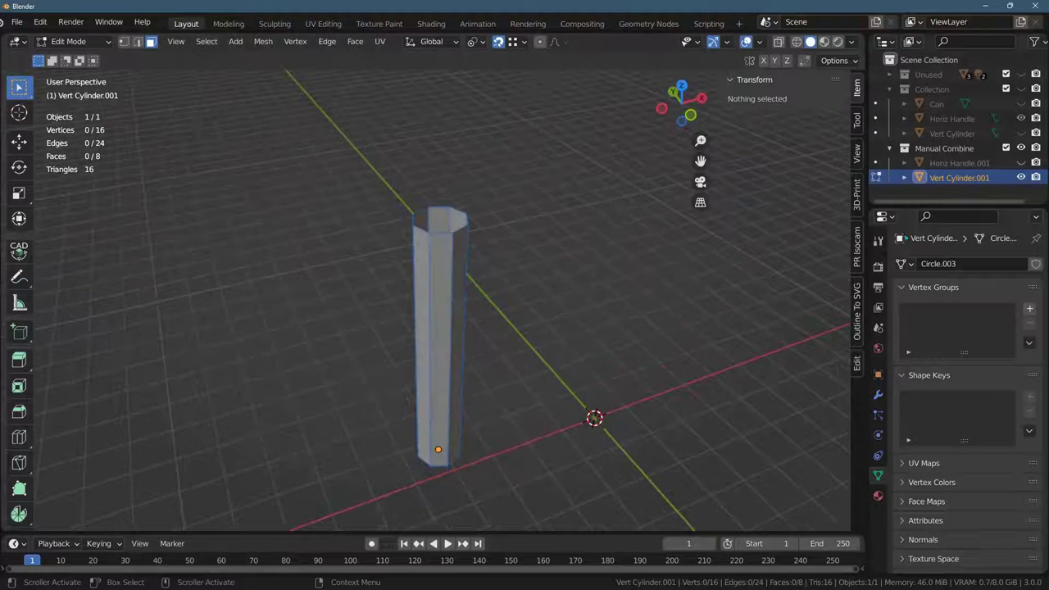
pyautogui.click(959, 163)
pyautogui.click(1021, 178)
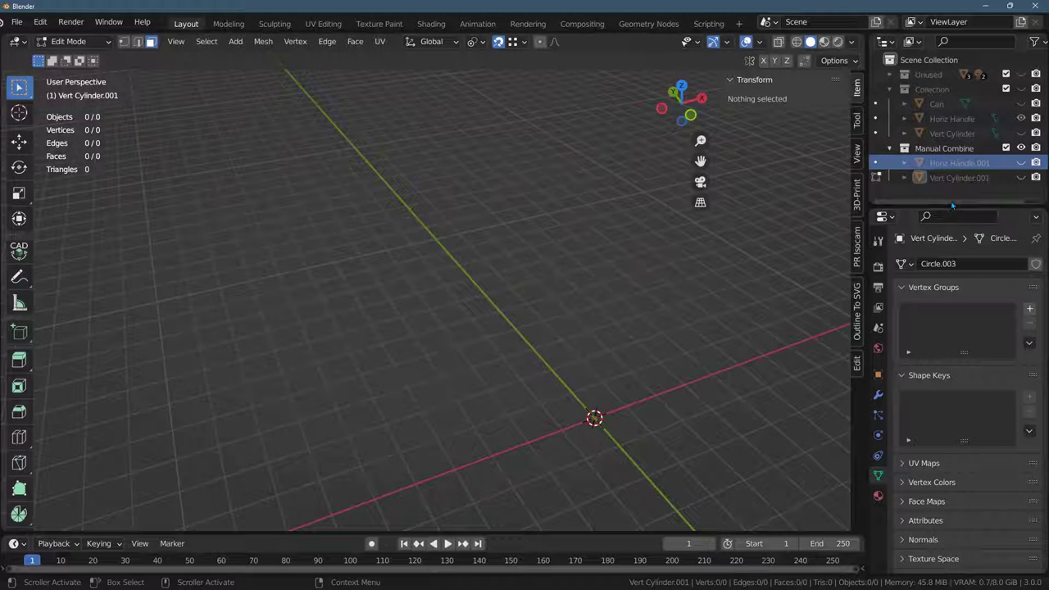
pyautogui.click(1021, 164)
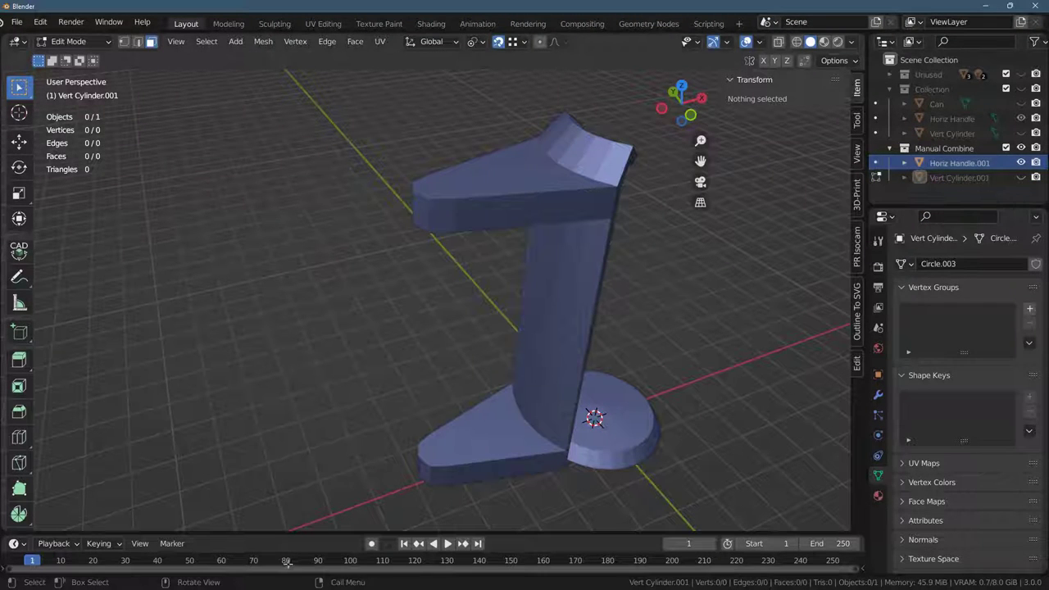
# - Leave Edit Mode on the cylinder and open Horiz Handle.001 in Edit Mode with vertex selection, focusing on the lower arm's end
pyautogui.scroll(4, 318, 521)
pyautogui.keyDown('shift'); pyautogui.moveTo(329, 499); pyautogui.dragTo(375, 219, button='middle'); pyautogui.keyUp('shift')
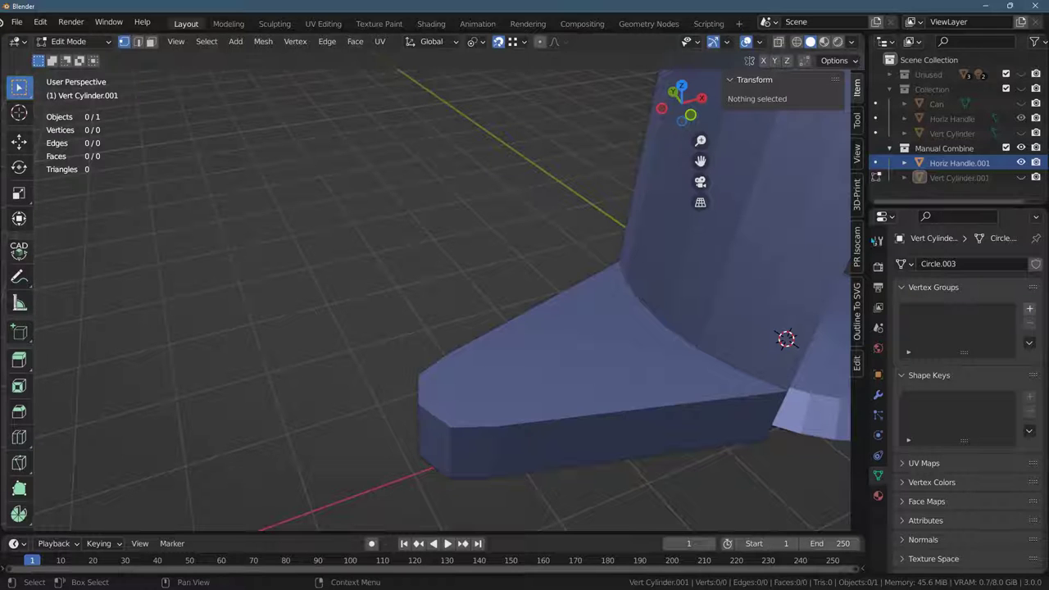
pyautogui.click(70, 41)
pyautogui.click(77, 58)
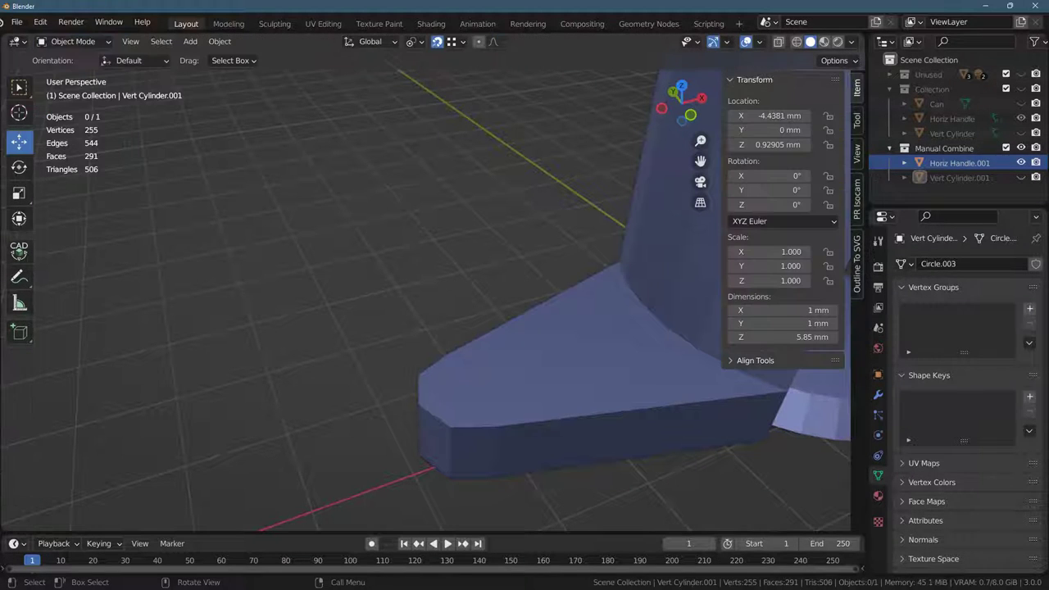
pyautogui.click(951, 163)
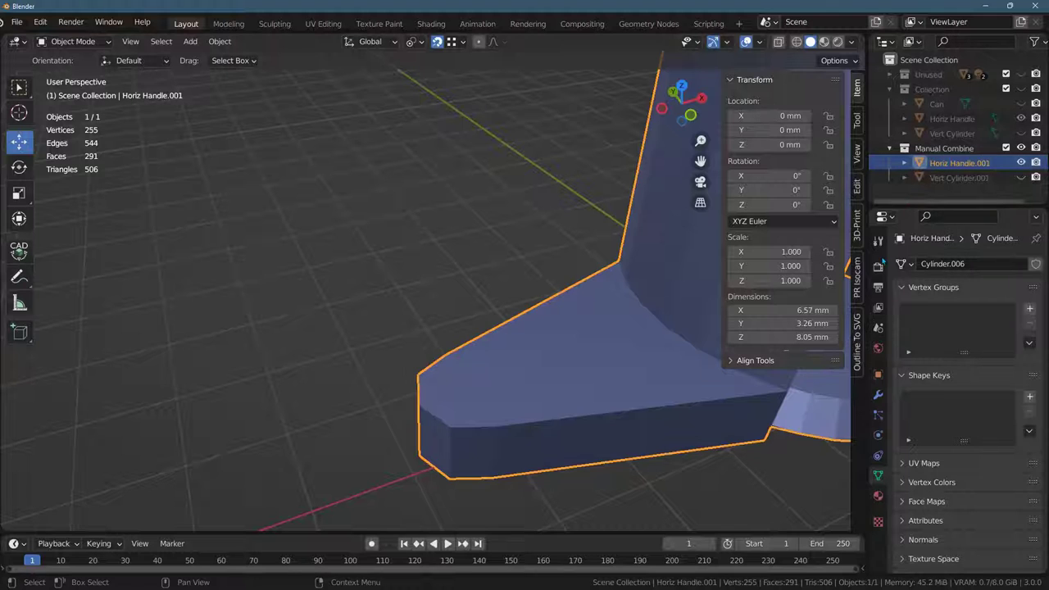
pyautogui.click(73, 41)
pyautogui.click(73, 73)
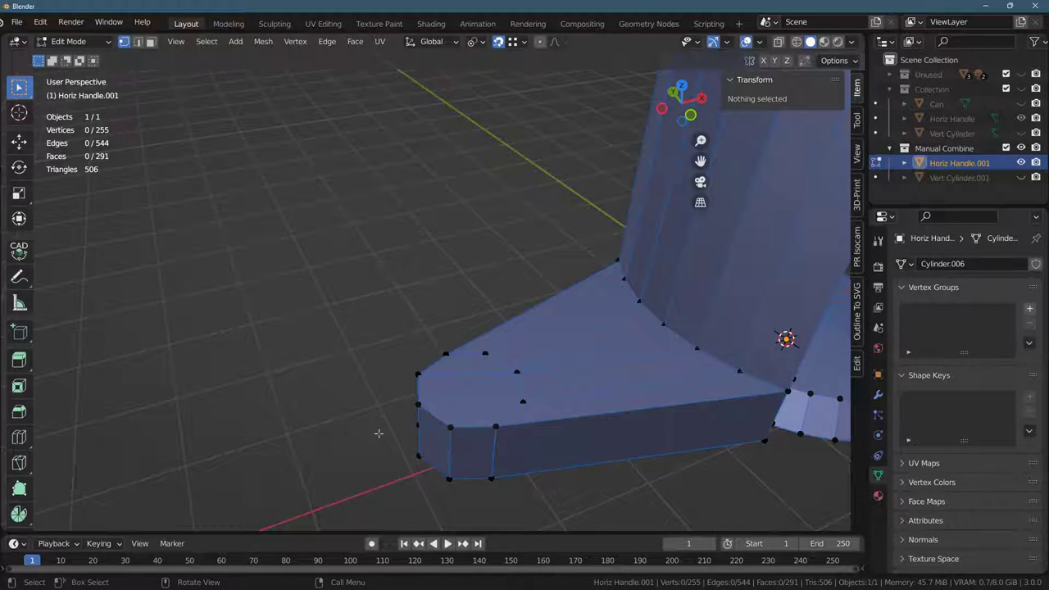
# - Delete only the four faces forming the octagon on top of the lower arm's end of Horiz Handle.001, keeping their edges
pyautogui.scroll(3, 357, 479)
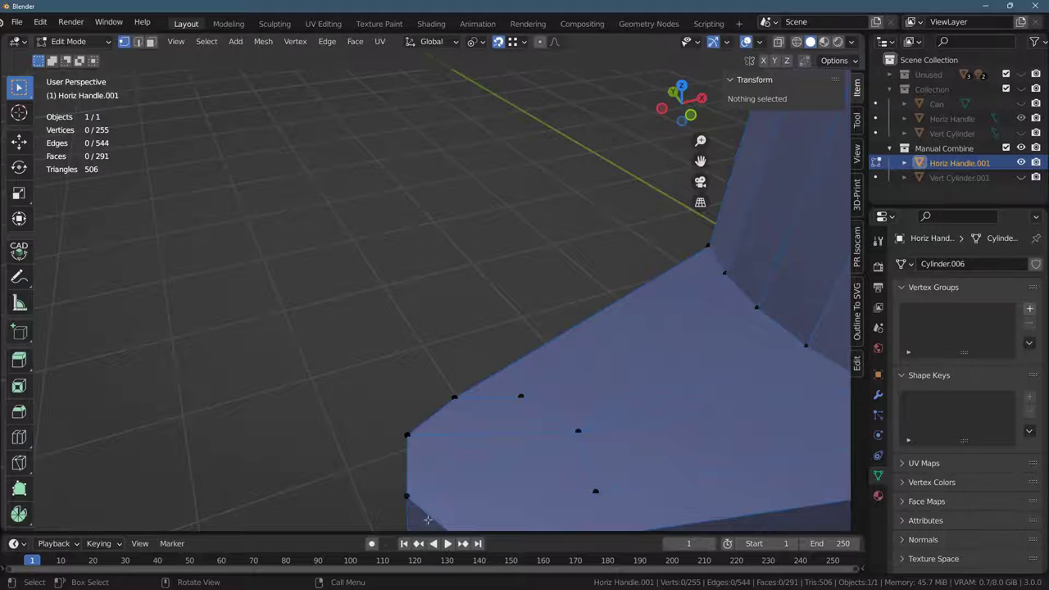
pyautogui.moveTo(388, 508); pyautogui.dragTo(446, 531, button='middle')
pyautogui.moveTo(508, 345); pyautogui.dragTo(661, 448)
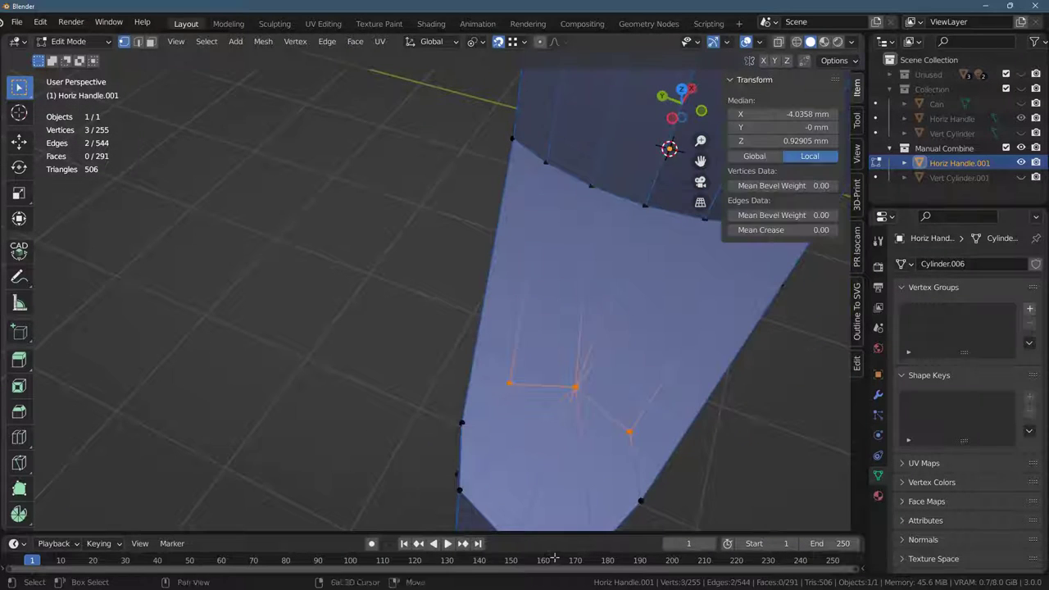
pyautogui.moveTo(554, 559); pyautogui.dragTo(301, 401, button='middle')
pyautogui.press('3')
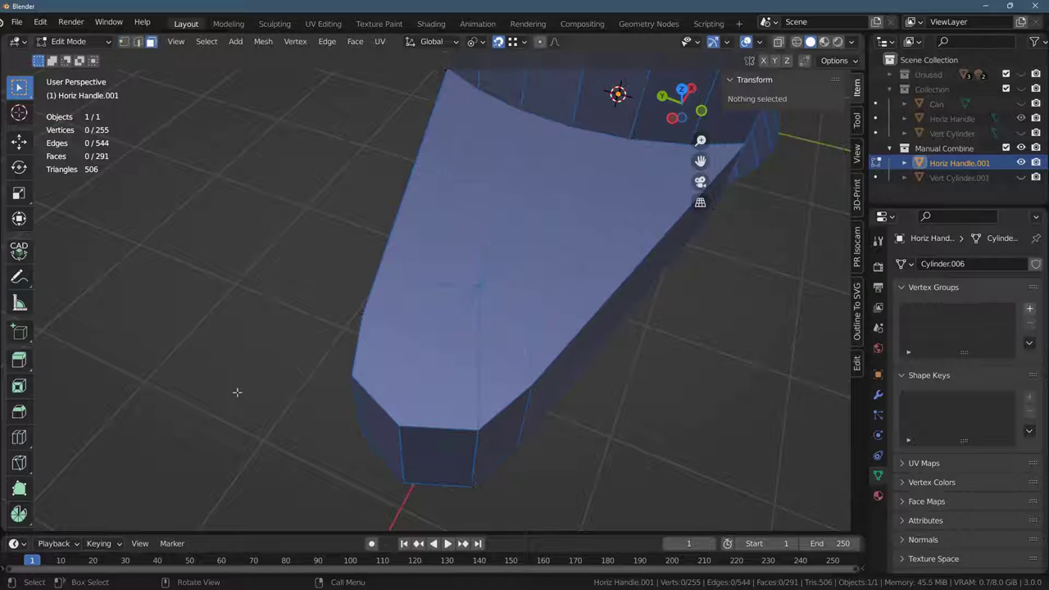
pyautogui.moveTo(396, 314); pyautogui.dragTo(509, 380)
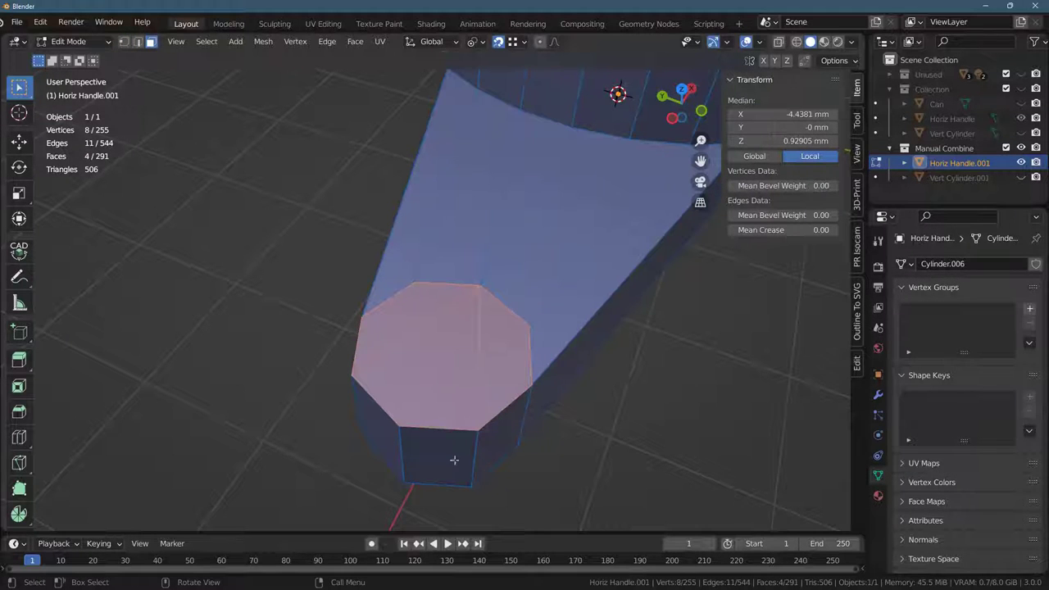
pyautogui.moveTo(454, 460); pyautogui.dragTo(419, 405, button='middle')
pyautogui.press('x')
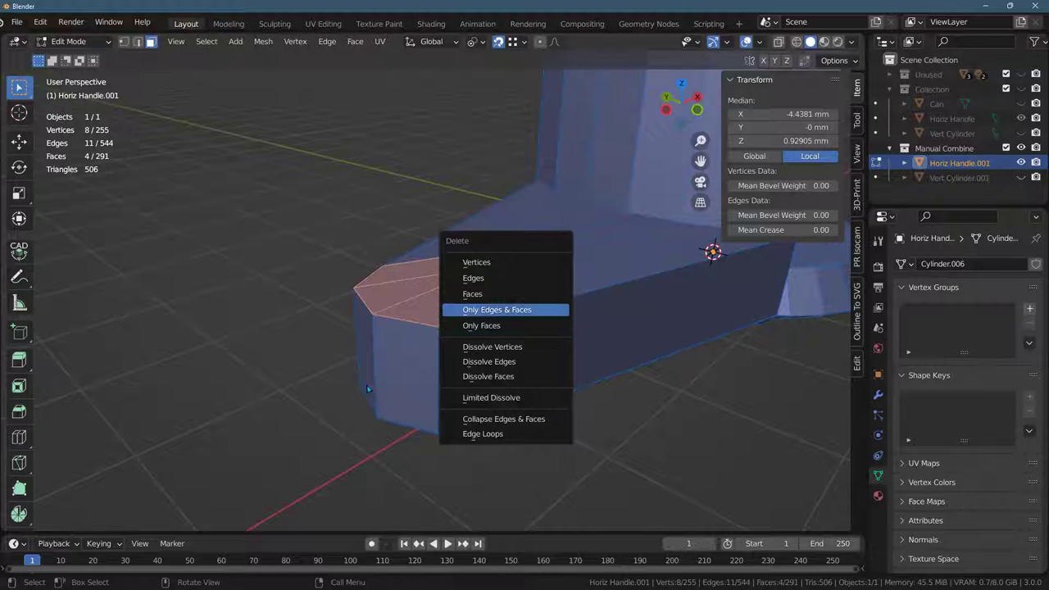
pyautogui.press('Down')
pyautogui.press('Return')
pyautogui.moveTo(387, 428); pyautogui.dragTo(351, 337, button='middle')
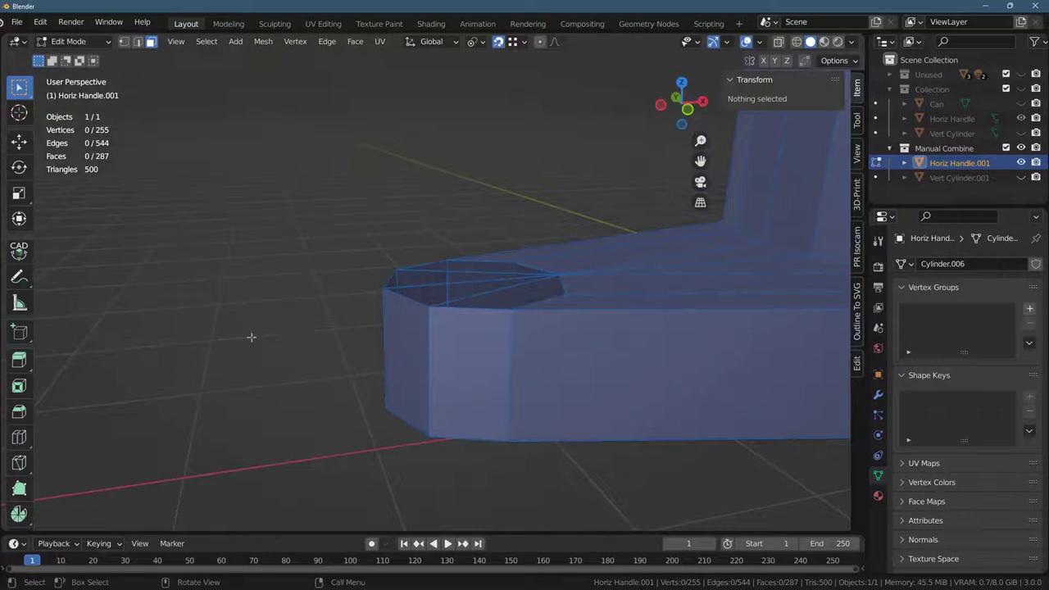
# - Delete only the four octagon faces on the underside of the upper arm's end, keeping their edges
pyautogui.scroll(-5, 356, 369)
pyautogui.moveTo(368, 442); pyautogui.dragTo(339, 430, button='middle')
pyautogui.scroll(3, 342, 376)
pyautogui.moveTo(342, 375); pyautogui.dragTo(344, 349, button='middle')
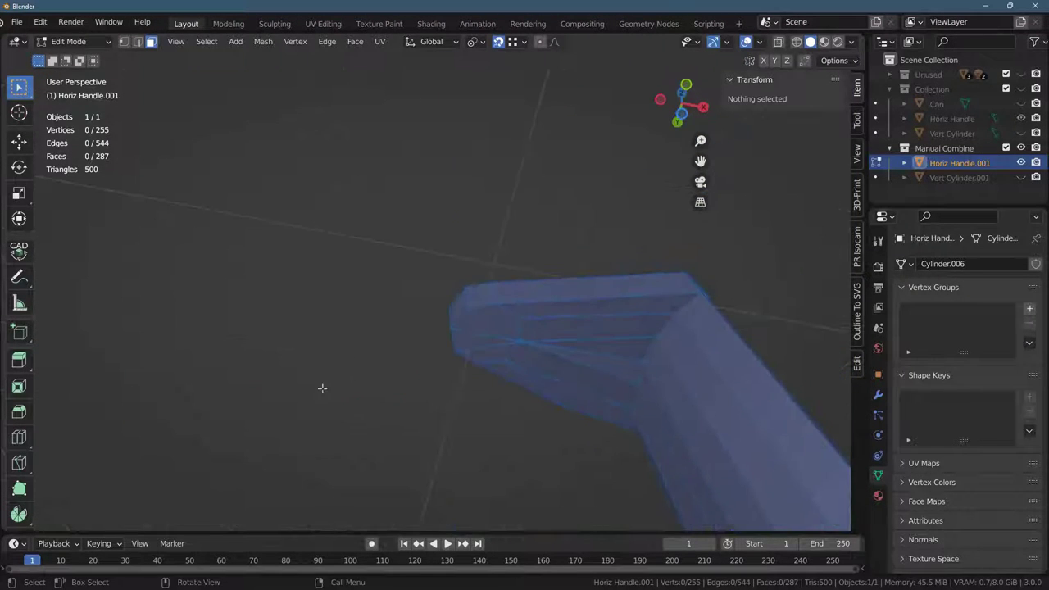
pyautogui.moveTo(468, 312); pyautogui.dragTo(508, 354)
pyautogui.click(485, 351)
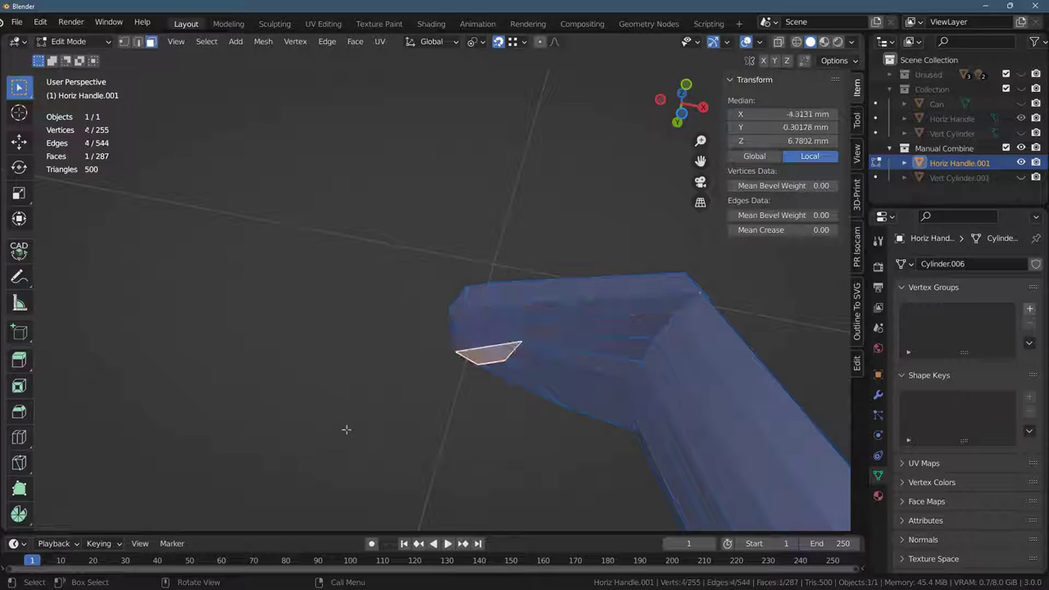
pyautogui.moveTo(472, 316); pyautogui.dragTo(506, 350)
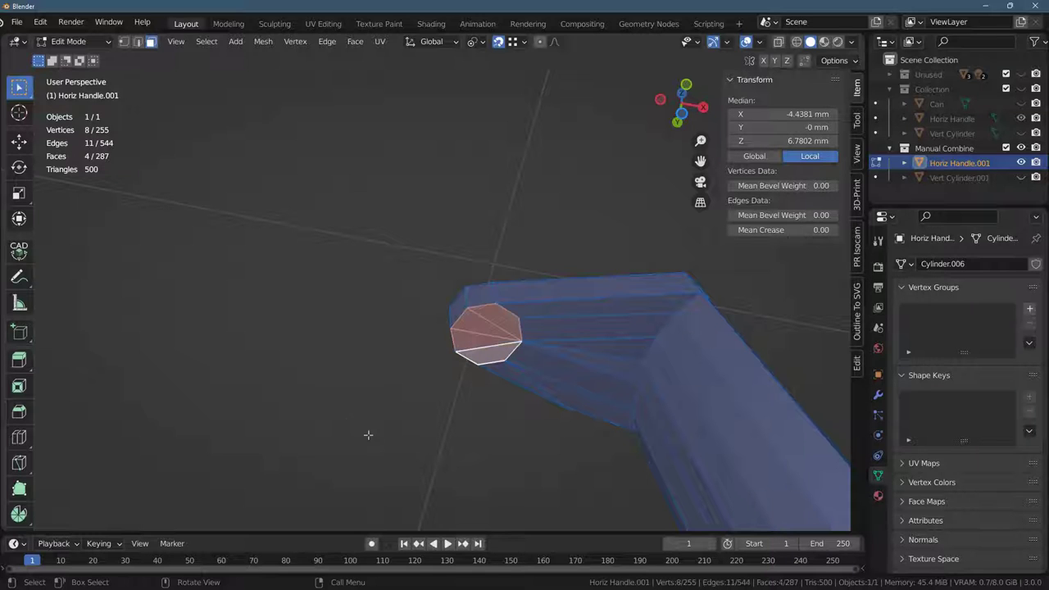
pyautogui.press('x')
pyautogui.press('Return')
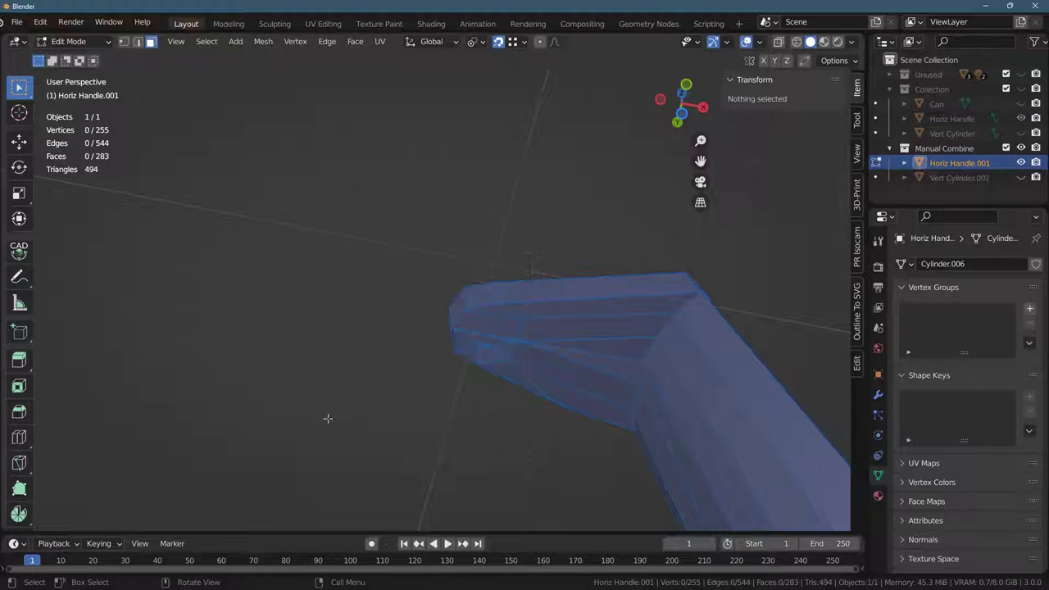
# - Show Vert Cylinder.001 again beside the handle and return to Object Mode
pyautogui.moveTo(327, 419); pyautogui.dragTo(324, 344, button='middle')
pyautogui.scroll(-2, 349, 344)
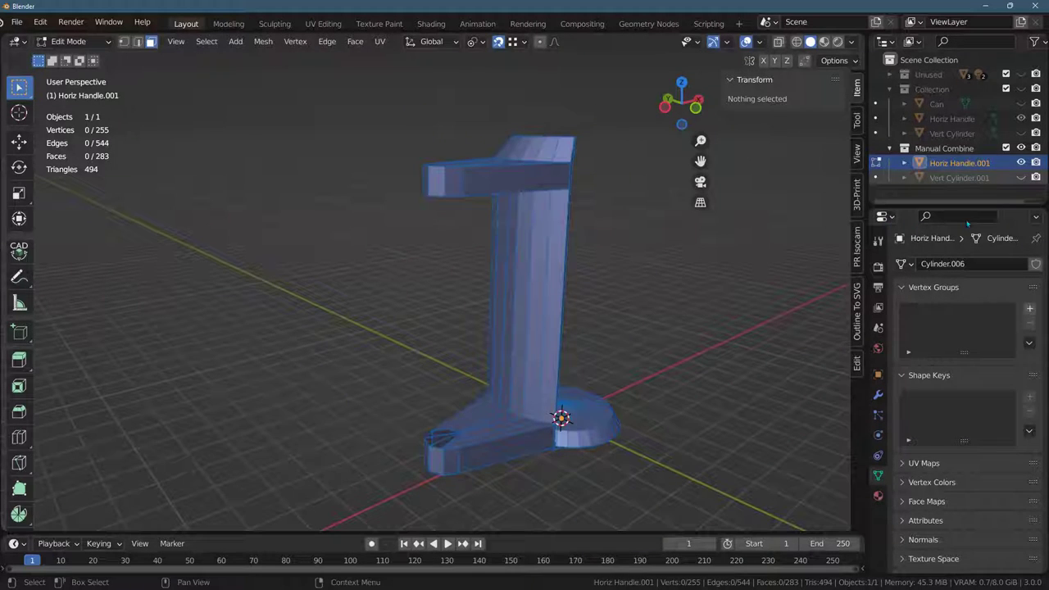
pyautogui.click(960, 178)
pyautogui.click(1022, 178)
pyautogui.moveTo(518, 313); pyautogui.dragTo(483, 315, button='middle')
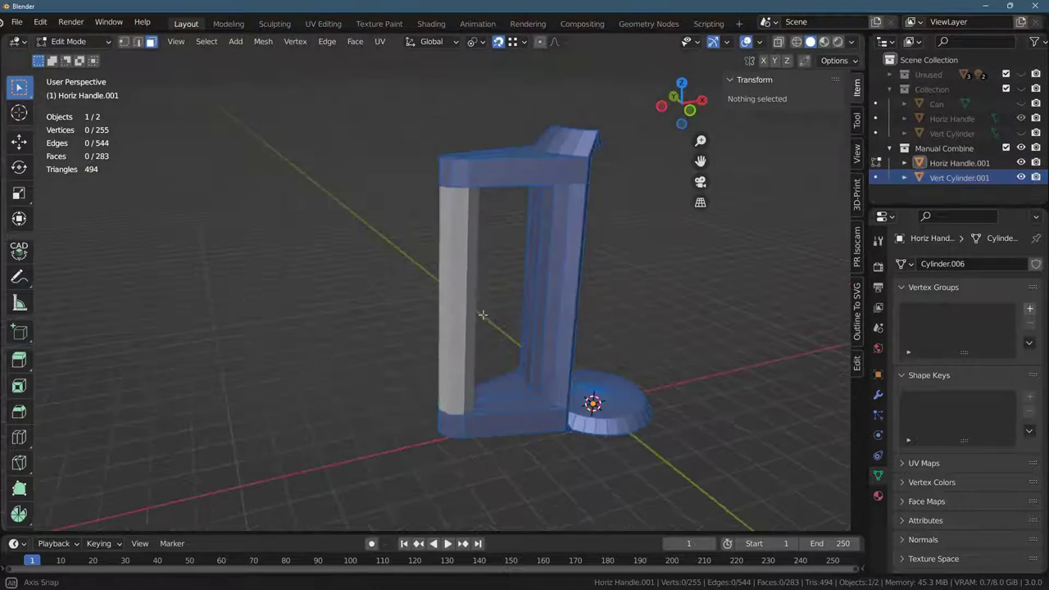
pyautogui.keyDown('shift'); pyautogui.click(960, 164); pyautogui.keyUp('shift')
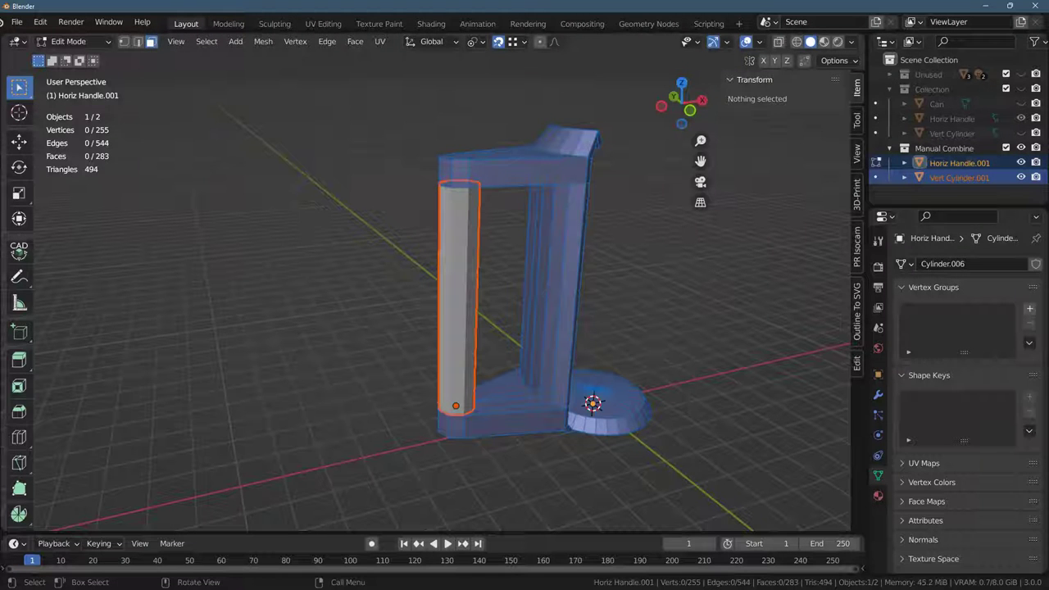
pyautogui.press('Tab')
# - Join Vert Cylinder.001 into Horiz Handle.001 as one object, keeping the handle active
pyautogui.click(926, 164)
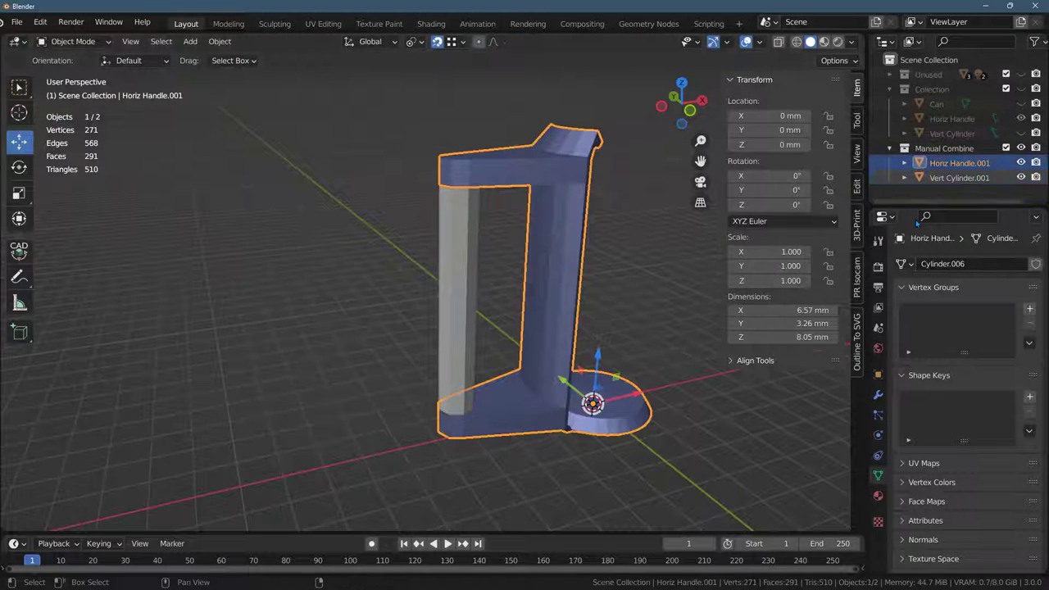
pyautogui.keyDown('ctrl'); pyautogui.click(959, 178); pyautogui.keyUp('ctrl')
pyautogui.scroll(2, 218, 317)
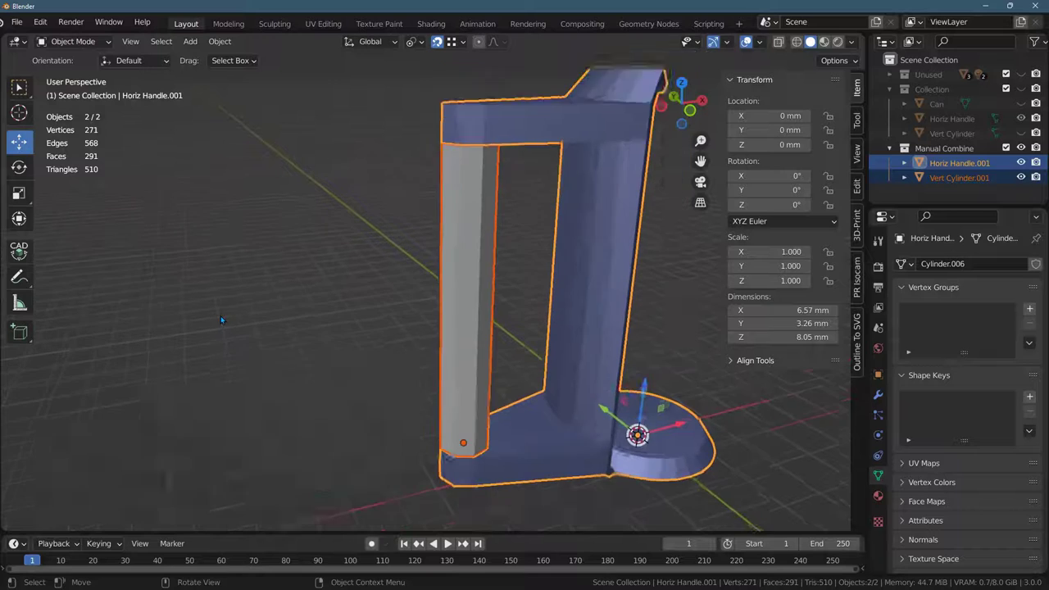
pyautogui.scroll(-1, 220, 320)
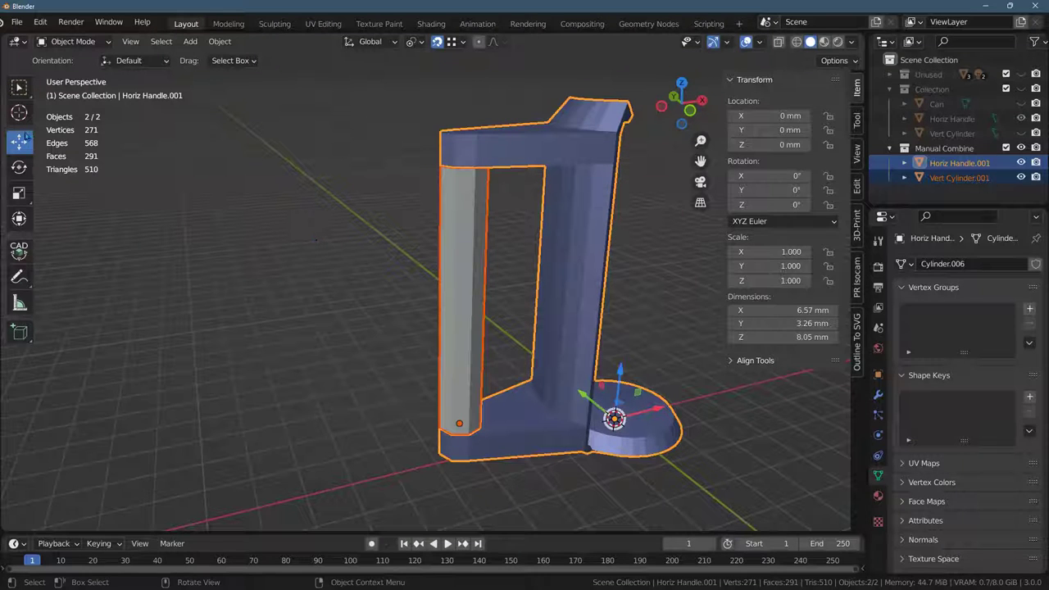
pyautogui.click(160, 41)
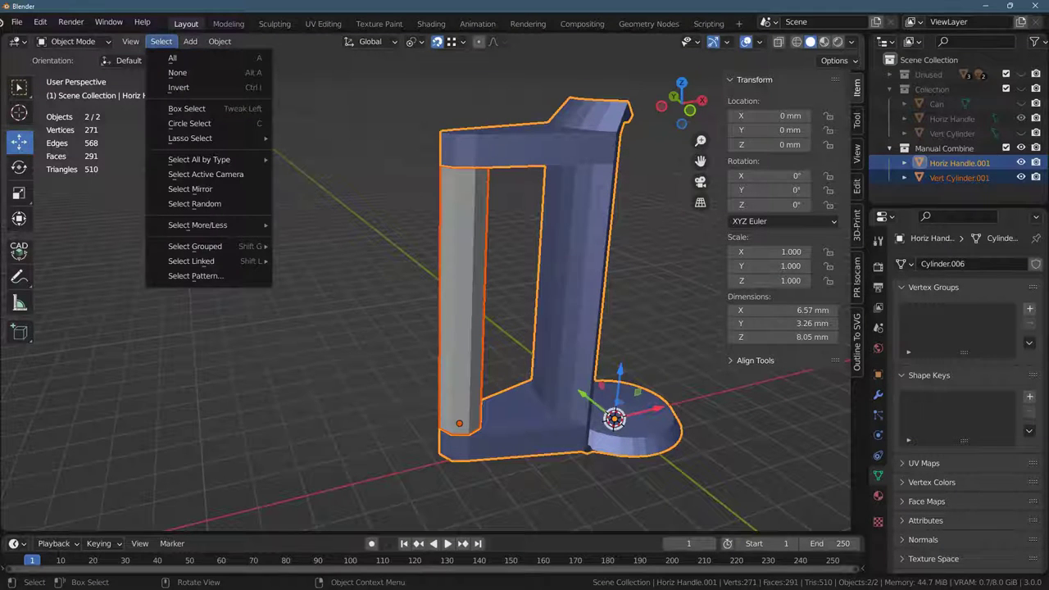
pyautogui.moveTo(219, 41)
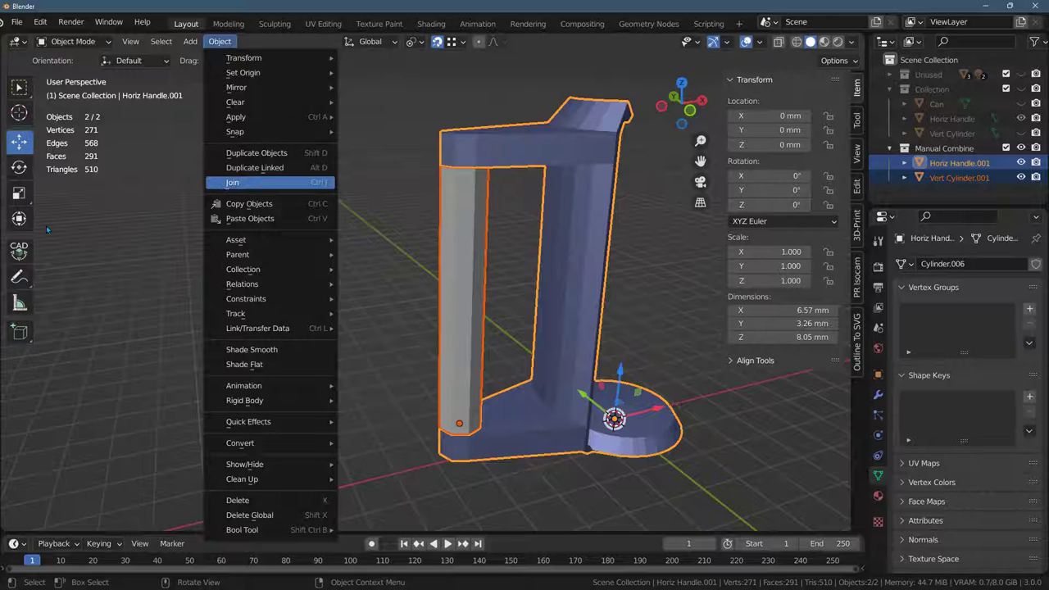
pyautogui.click(233, 183)
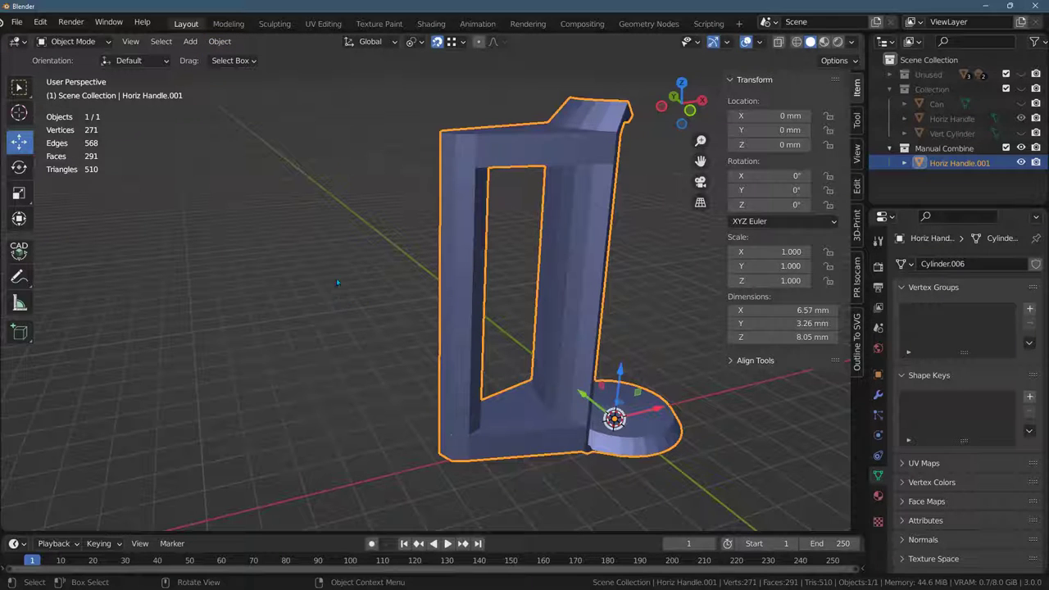
# - Turn on X-ray and examine the edges where the vertical cylinder meets the upper and lower handle arms
pyautogui.scroll(2, 337, 318)
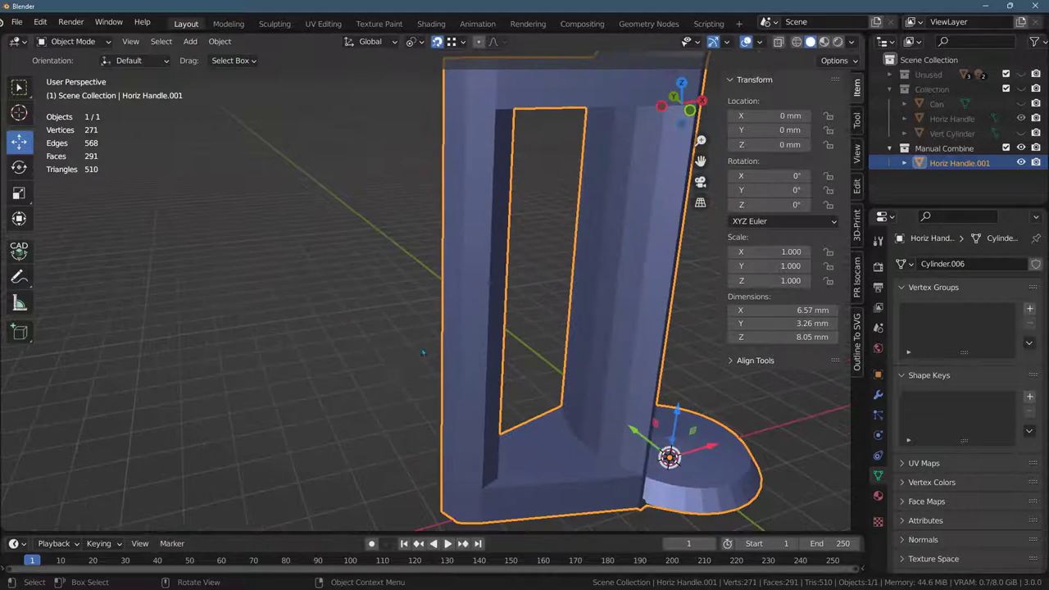
pyautogui.moveTo(423, 352); pyautogui.dragTo(398, 337, button='middle')
pyautogui.scroll(-3, 398, 338)
pyautogui.keyDown('shift'); pyautogui.moveTo(413, 293); pyautogui.dragTo(370, 305, button='middle'); pyautogui.keyUp('shift')
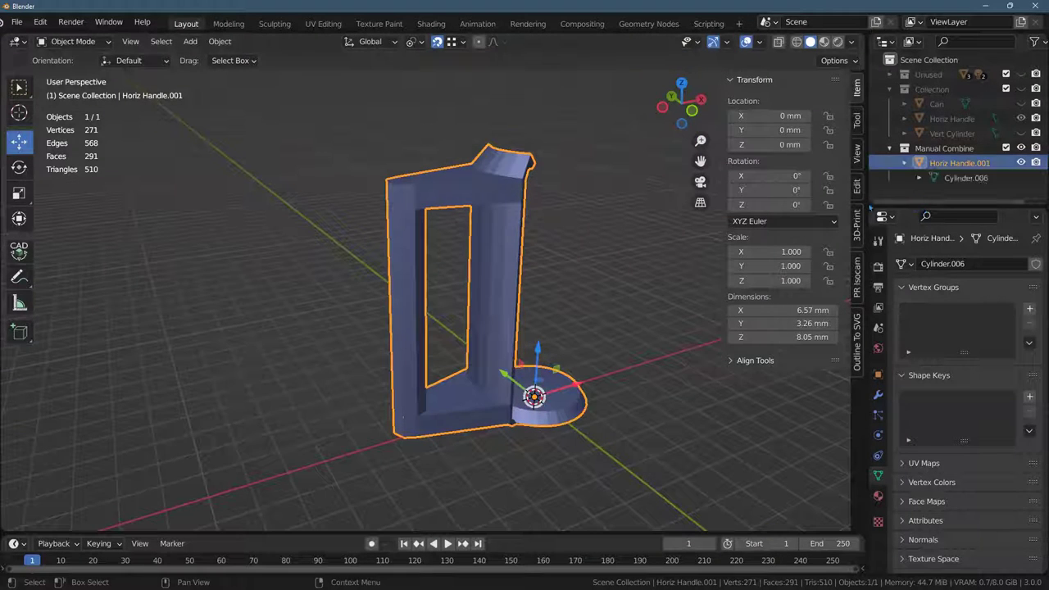
pyautogui.hotkey('alt', 'z')
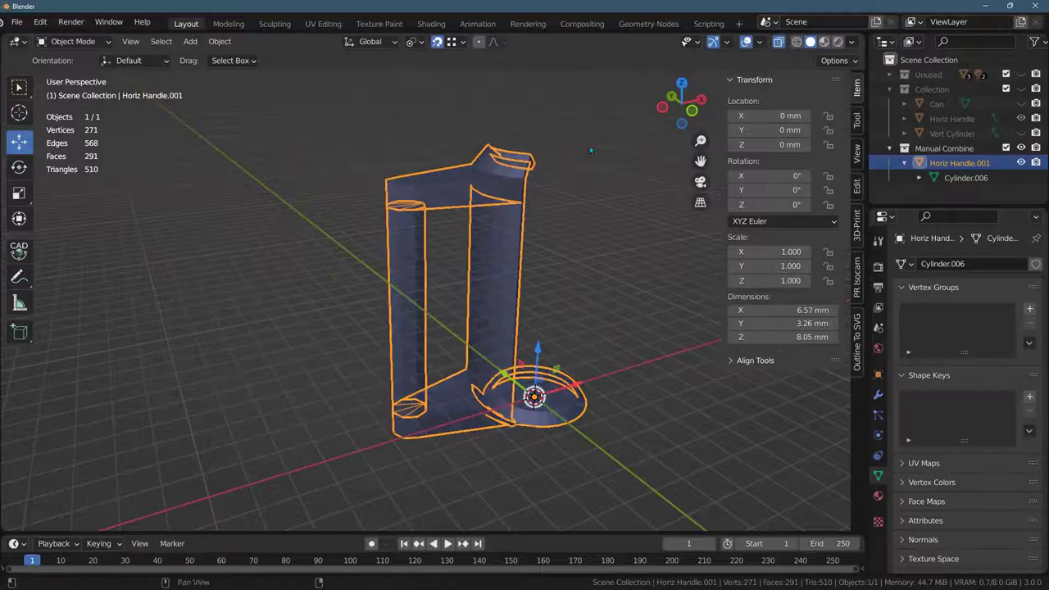
pyautogui.scroll(4, 377, 199)
pyautogui.keyDown('shift'); pyautogui.moveTo(300, 324); pyautogui.dragTo(363, 479, button='middle'); pyautogui.keyUp('shift')
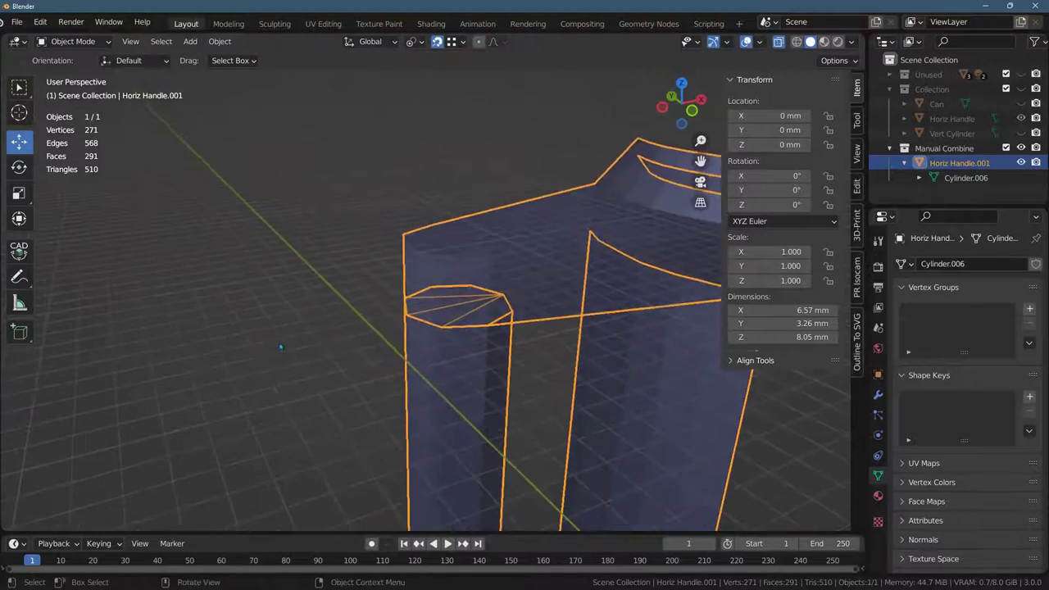
pyautogui.moveTo(281, 347); pyautogui.dragTo(344, 419, button='middle')
pyautogui.scroll(3, 332, 415)
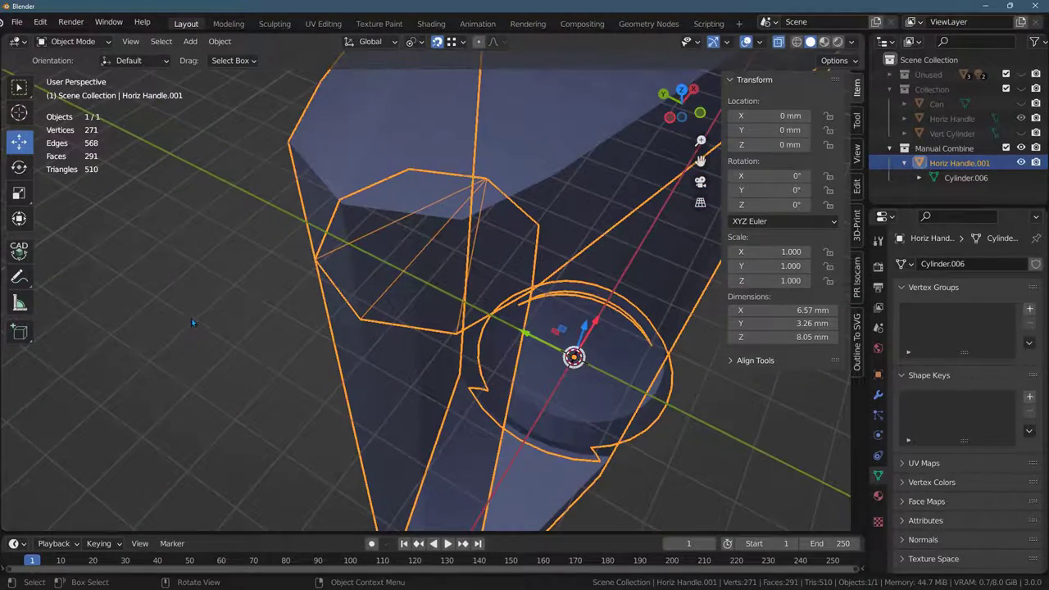
pyautogui.moveTo(191, 323); pyautogui.dragTo(325, 352, button='middle')
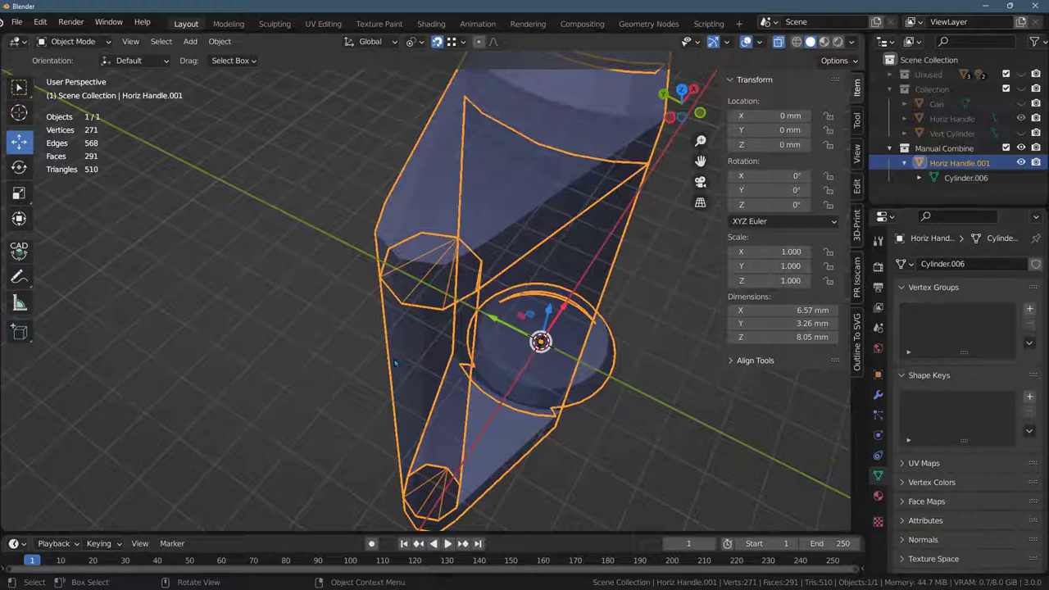
# - Undo the join and the upper arm's face deletion, returning to the state just after the lower arm's faces were deleted
pyautogui.hotkey('ctrl', 'z')
pyautogui.hotkey('ctrl', 'z')
pyautogui.hotkey('ctrl', 'z')
pyautogui.hotkey('ctrl', 'z')
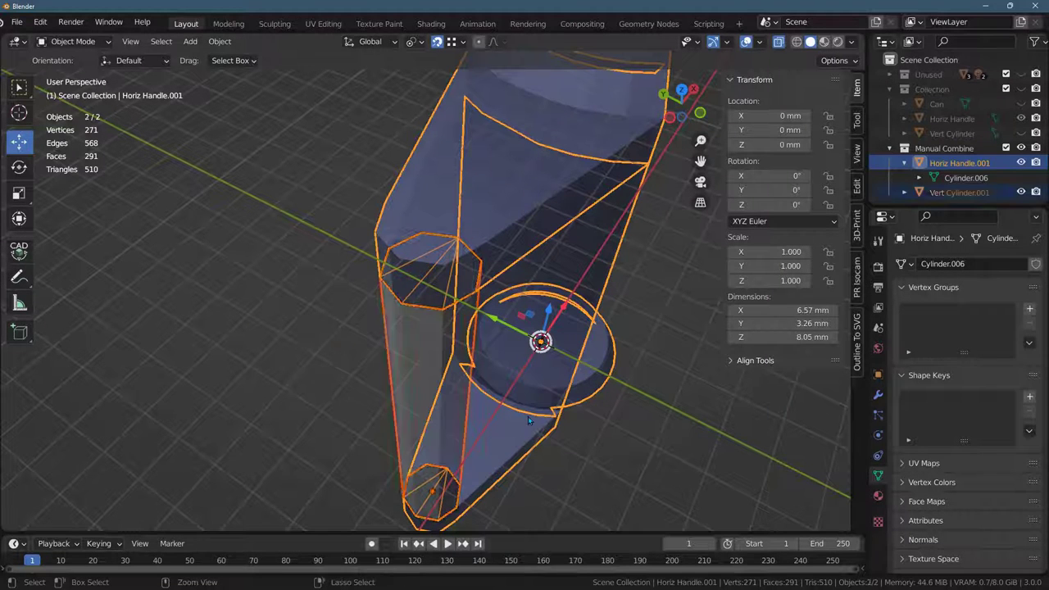
pyautogui.hotkey('ctrl', 'z')
pyautogui.hotkey('ctrl', 'z')
pyautogui.hotkey('ctrl', 'z')
pyautogui.hotkey('ctrl', 'z')
pyautogui.hotkey('ctrl', 'z')
pyautogui.hotkey('ctrl', 'z')
pyautogui.hotkey('ctrl', 'z')
pyautogui.hotkey('ctrl', 'z')
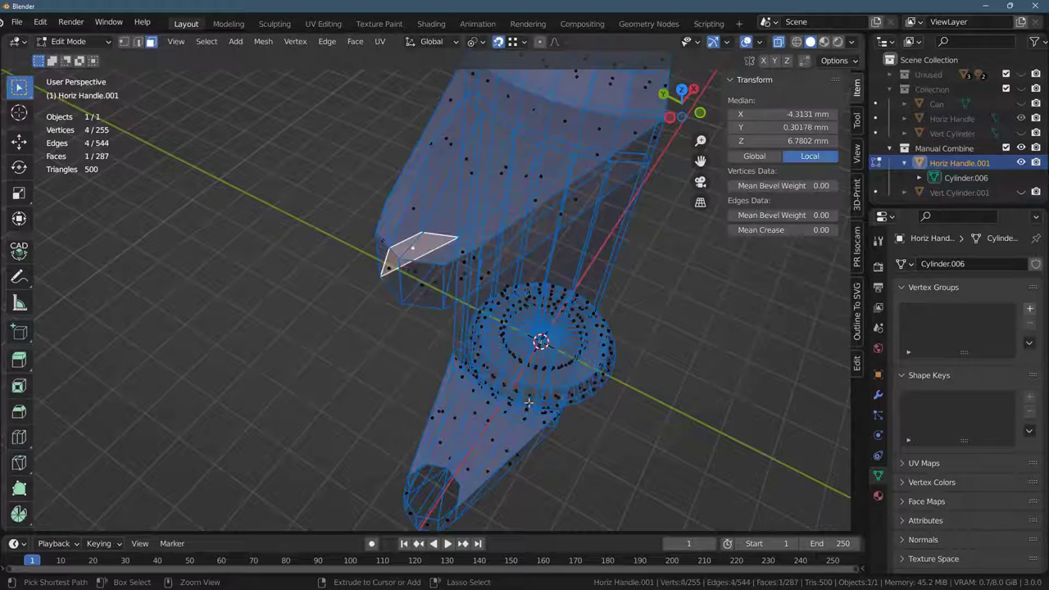
pyautogui.press('Tab')
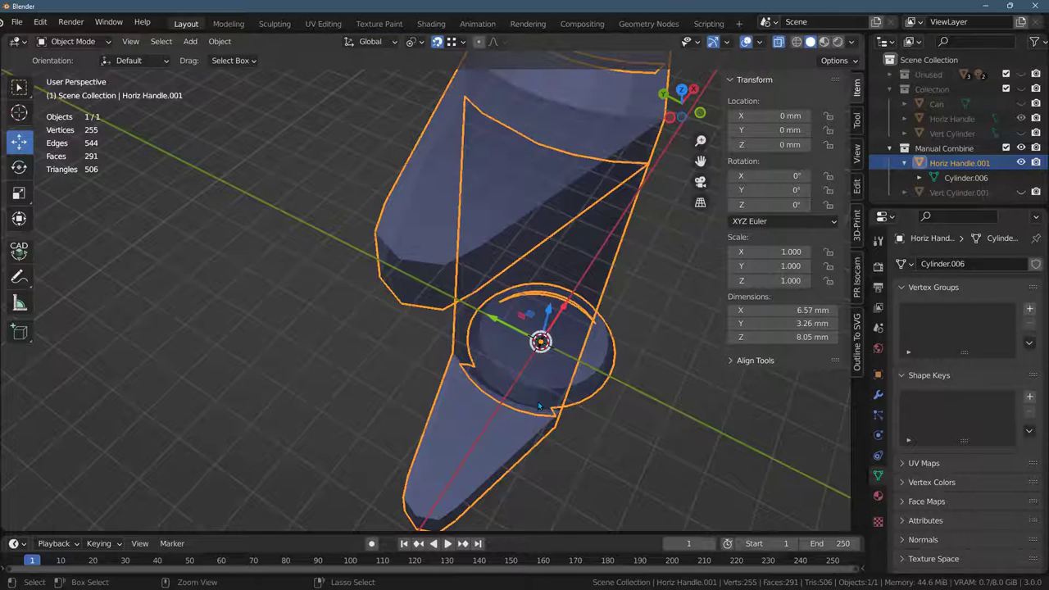
pyautogui.press('Tab')
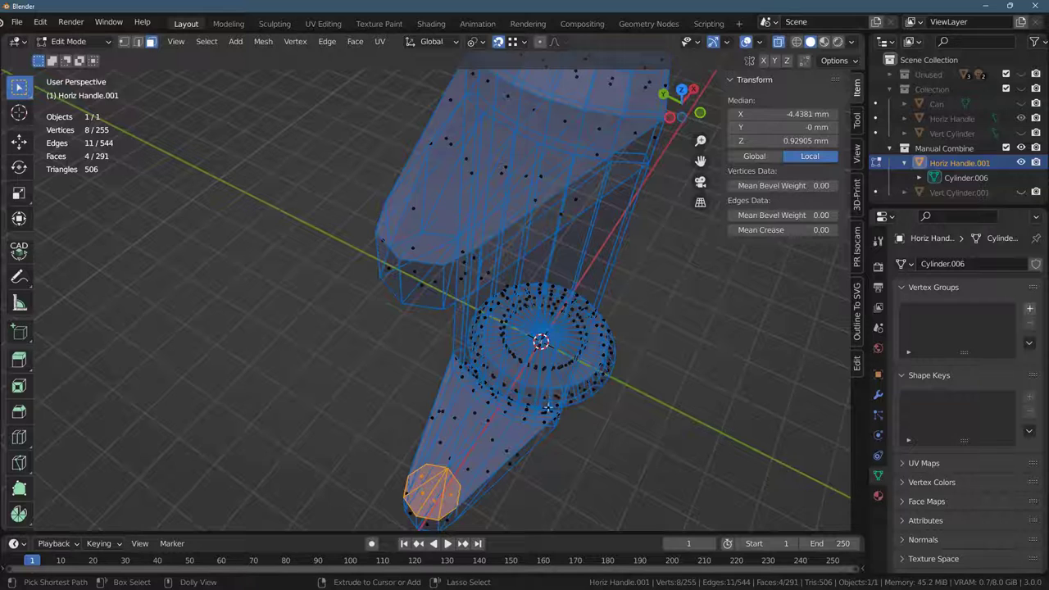
pyautogui.hotkey('ctrl', 'shift', 'z')
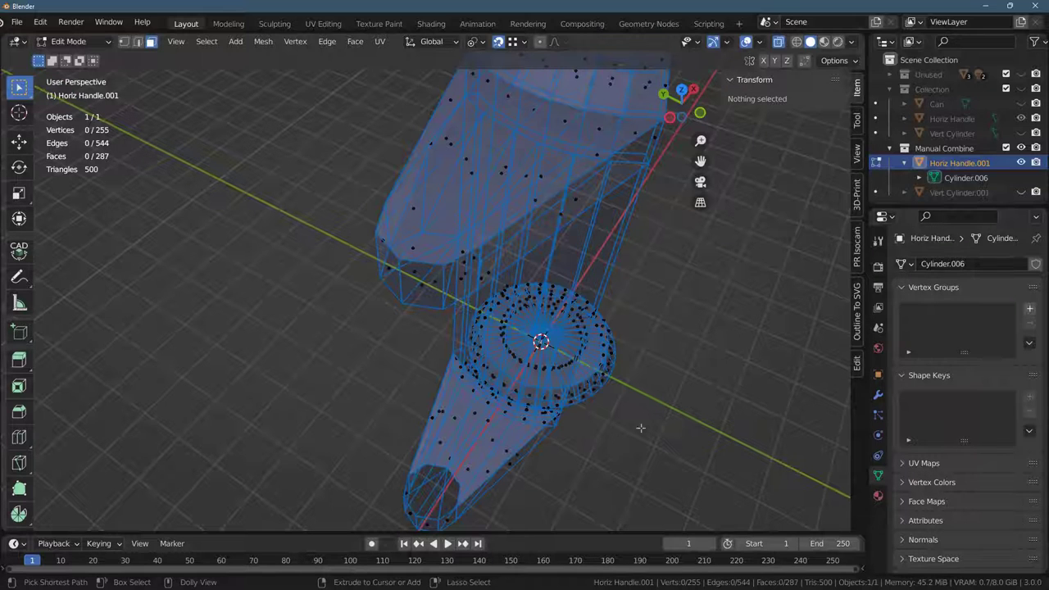
# - Switch to Object Mode, hide Horiz Handle.001 and show Vert Cylinder.001
pyautogui.click(994, 194)
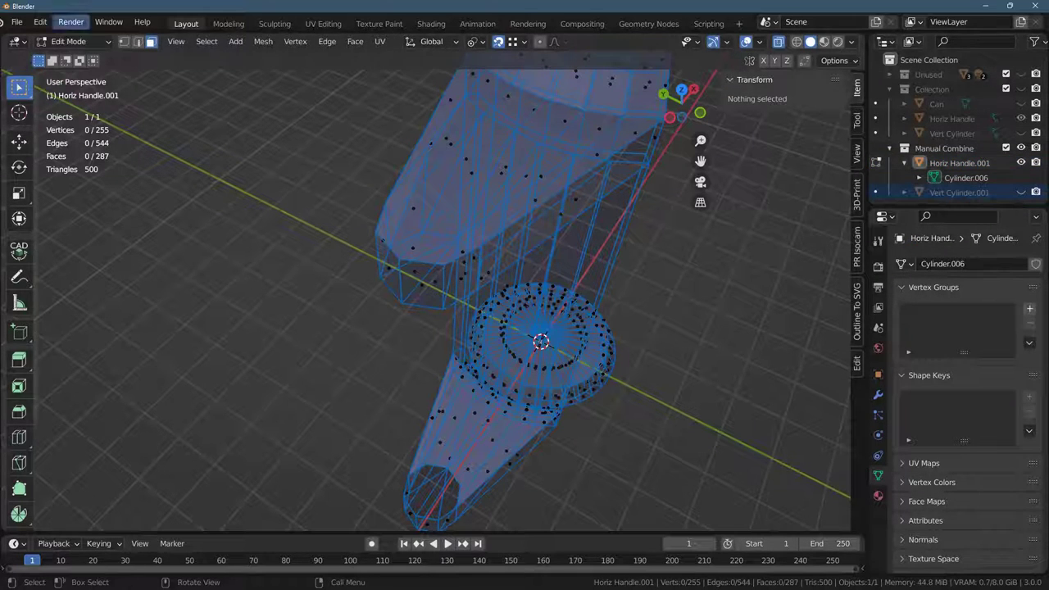
pyautogui.click(76, 42)
pyautogui.click(77, 58)
pyautogui.click(1021, 164)
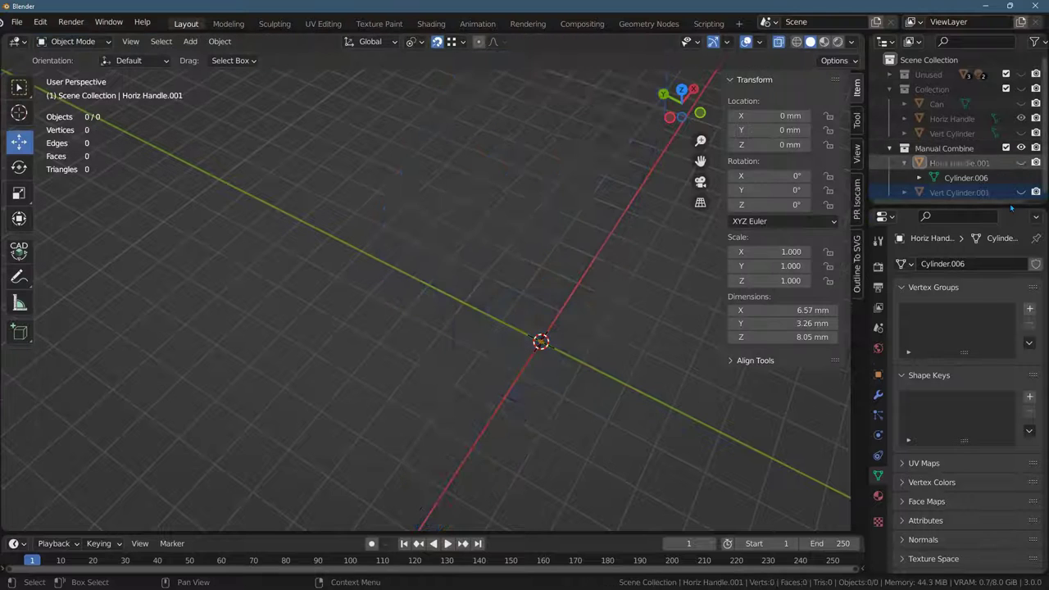
pyautogui.click(1022, 192)
pyautogui.moveTo(484, 392); pyautogui.dragTo(465, 377, button='middle')
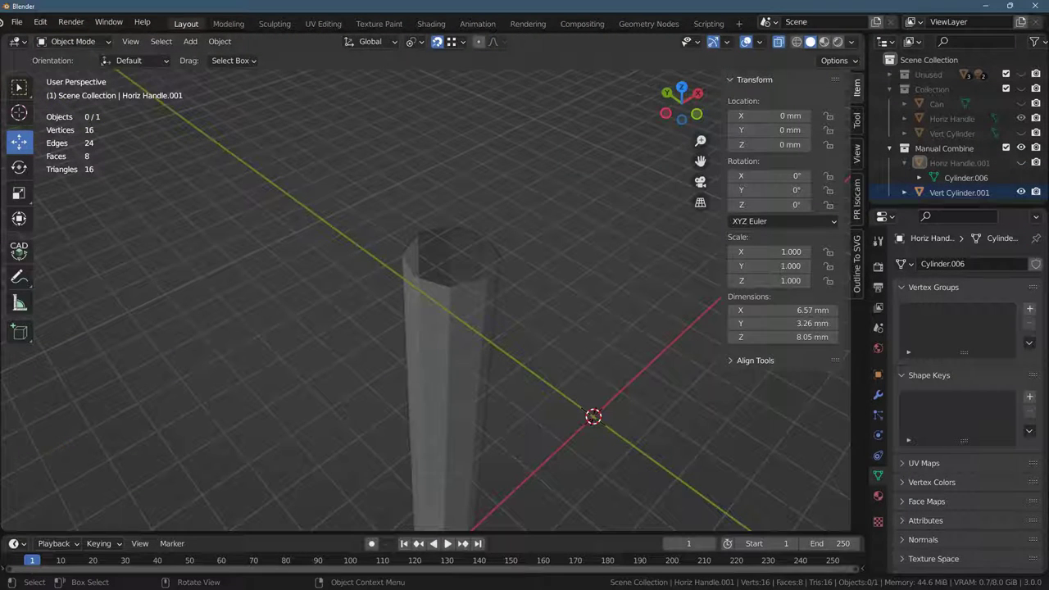
# - Open Vert Cylinder.001 in Edit Mode with edge selection
pyautogui.press('a')
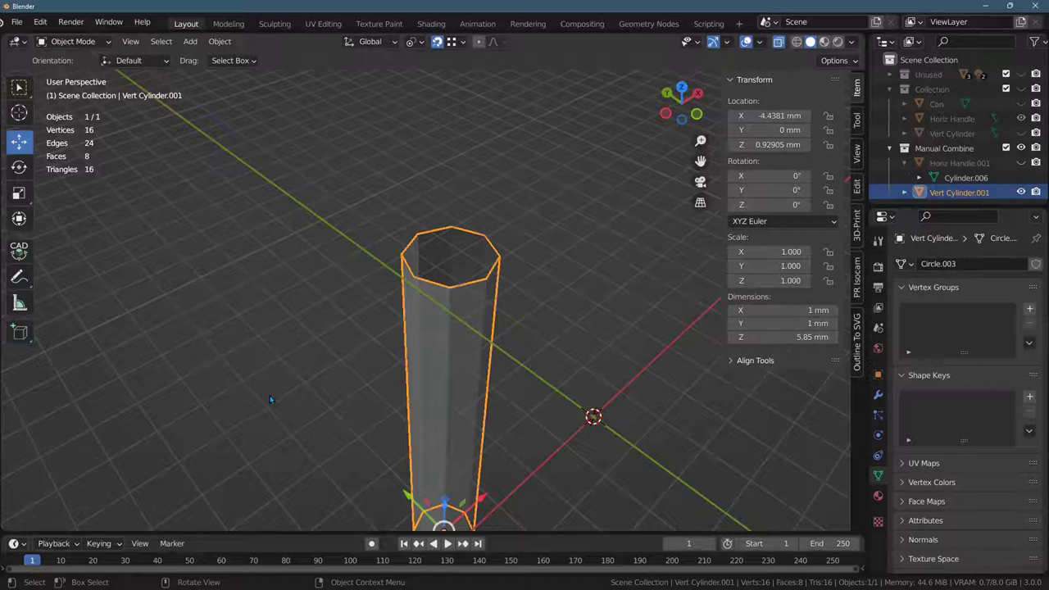
pyautogui.press('Tab')
pyautogui.press('2')
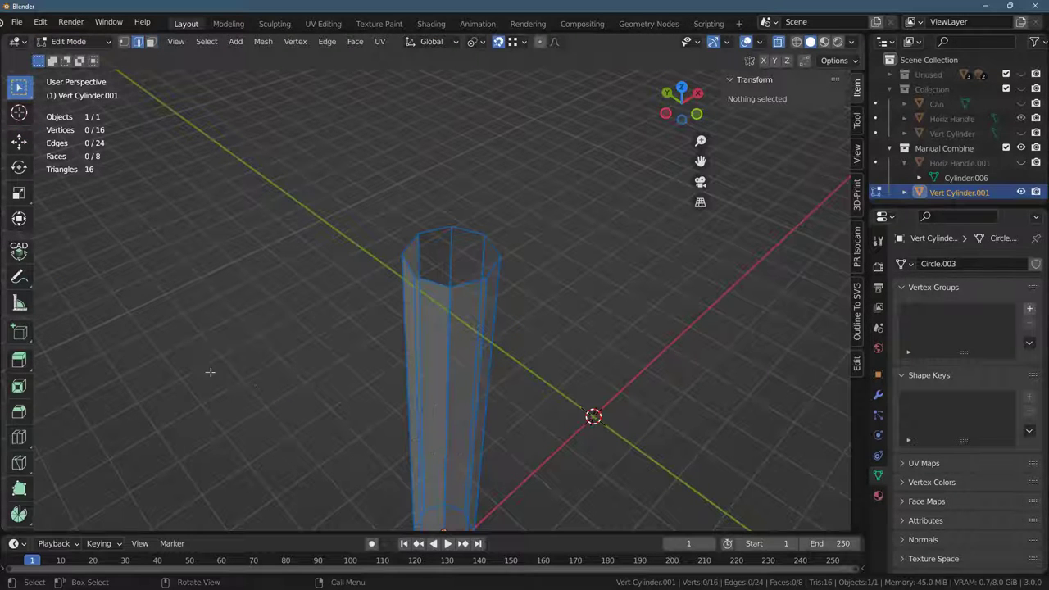
# - Hide Vert Cylinder.001, return to Object Mode and show Horiz Handle.001
pyautogui.scroll(2, 82, 351)
pyautogui.moveTo(147, 296); pyautogui.dragTo(277, 320, button='middle')
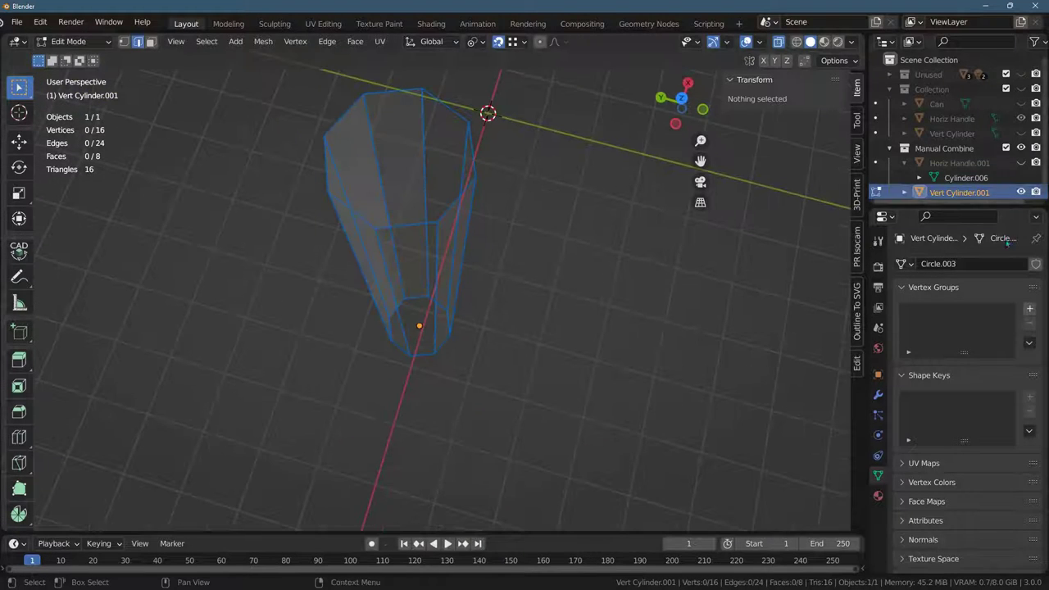
pyautogui.click(1022, 192)
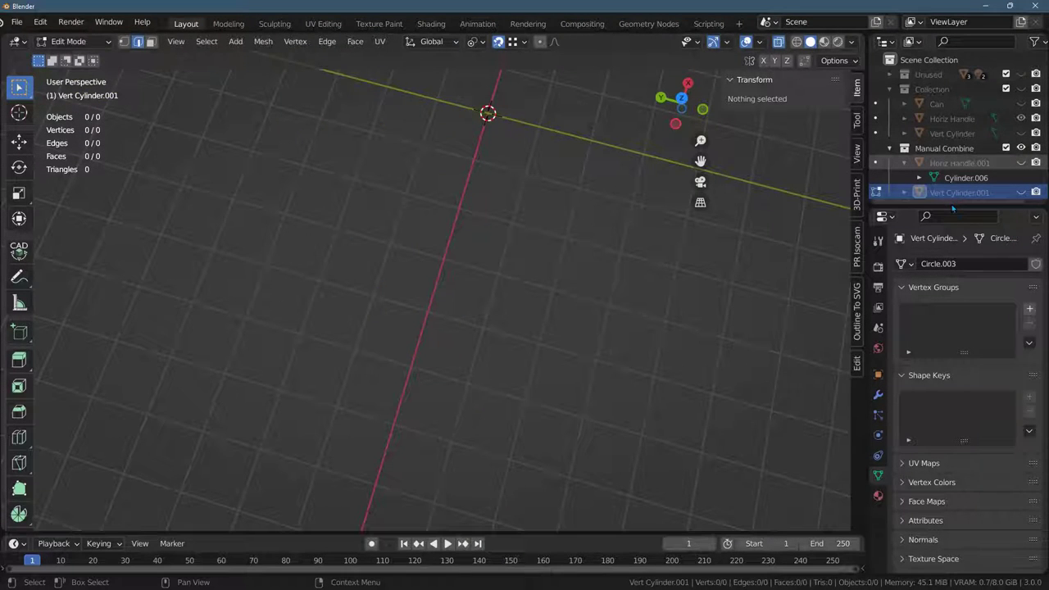
pyautogui.click(951, 163)
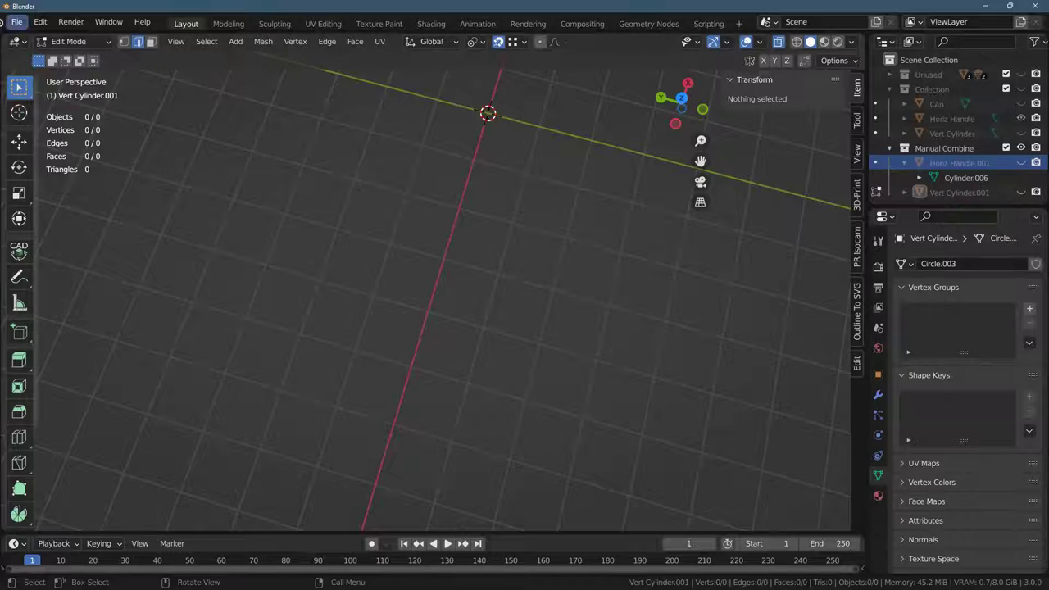
pyautogui.click(70, 41)
pyautogui.click(1021, 163)
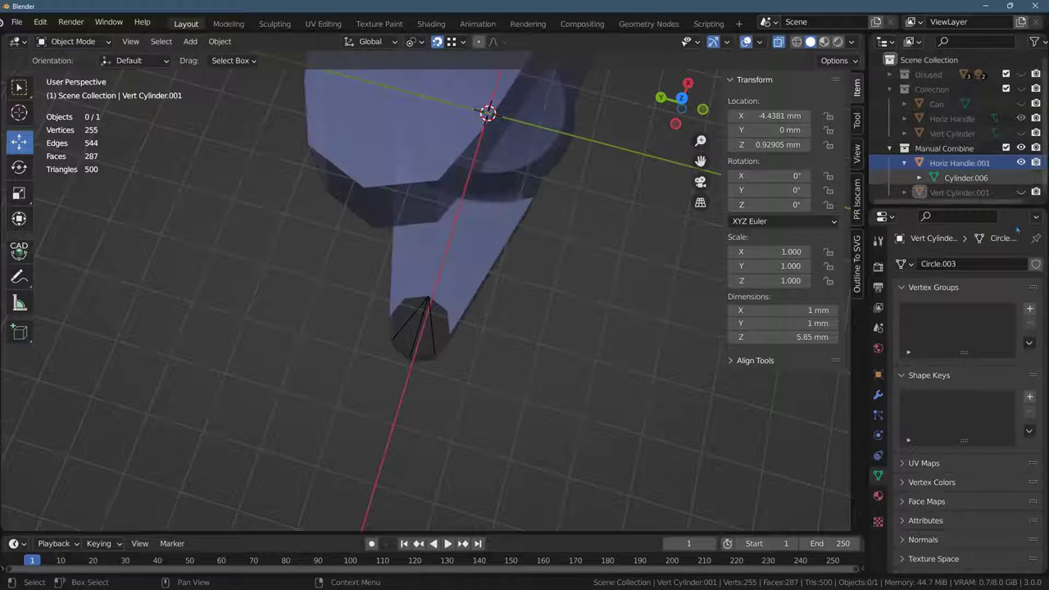
# - Open Horiz Handle.001 in Edit Mode with the lower arm's cylinder opening in close view
pyautogui.moveTo(352, 271); pyautogui.dragTo(366, 243, button='middle')
pyautogui.scroll(5, 285, 436)
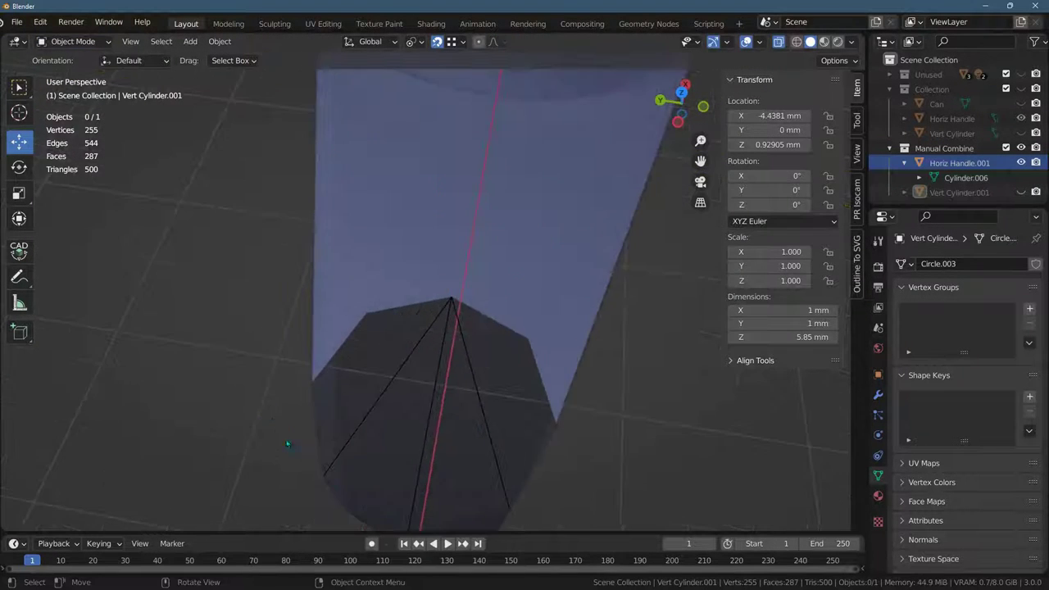
pyautogui.moveTo(310, 501); pyautogui.dragTo(316, 464, button='middle')
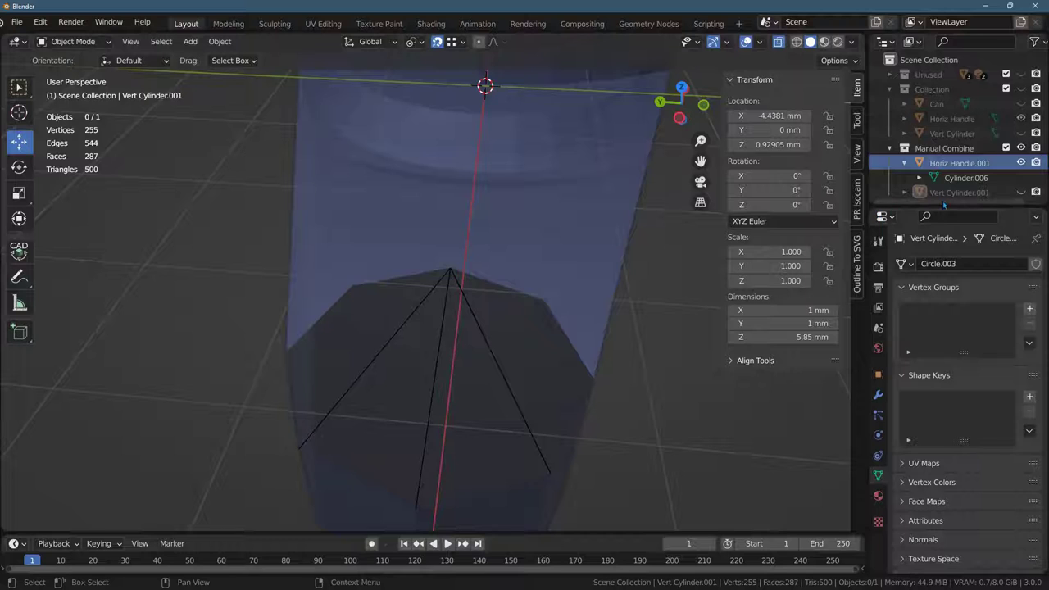
pyautogui.click(958, 163)
pyautogui.press('Tab')
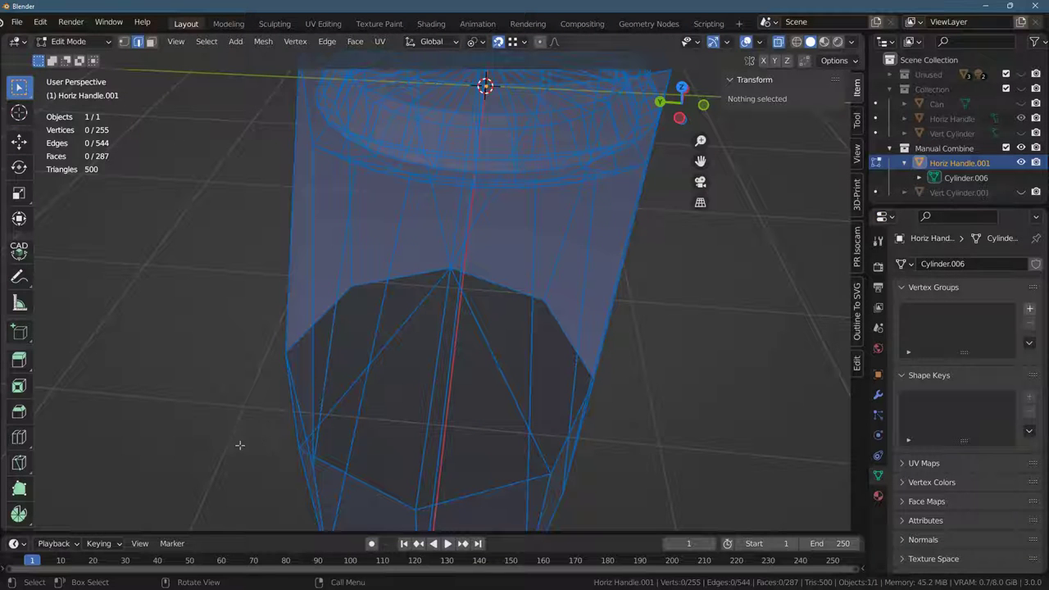
# - Delete the three leftover edges that span the cylinder opening in the lower handle arm
pyautogui.click(240, 411)
pyautogui.keyDown('shift'); pyautogui.click(353, 445); pyautogui.keyUp('shift')
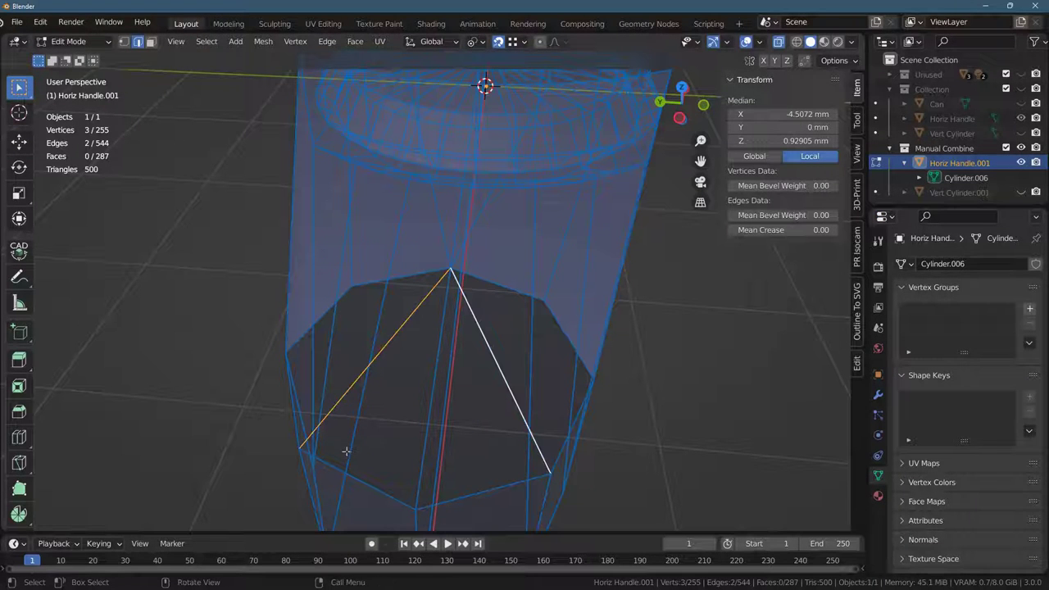
pyautogui.moveTo(314, 507); pyautogui.dragTo(223, 402, button='middle')
pyautogui.keyDown('shift'); pyautogui.click(232, 413); pyautogui.keyUp('shift')
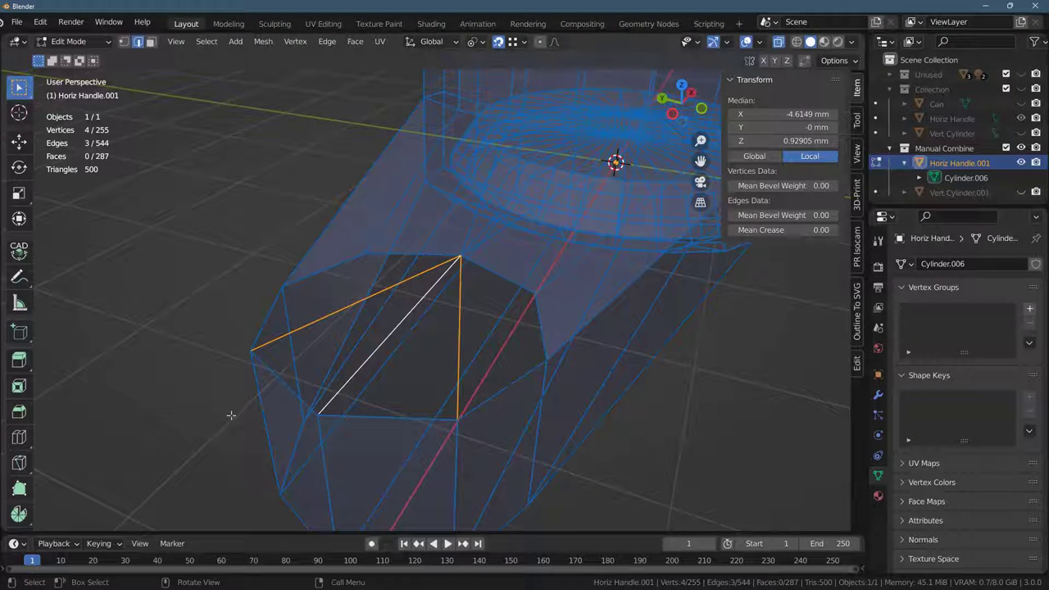
pyautogui.press('x')
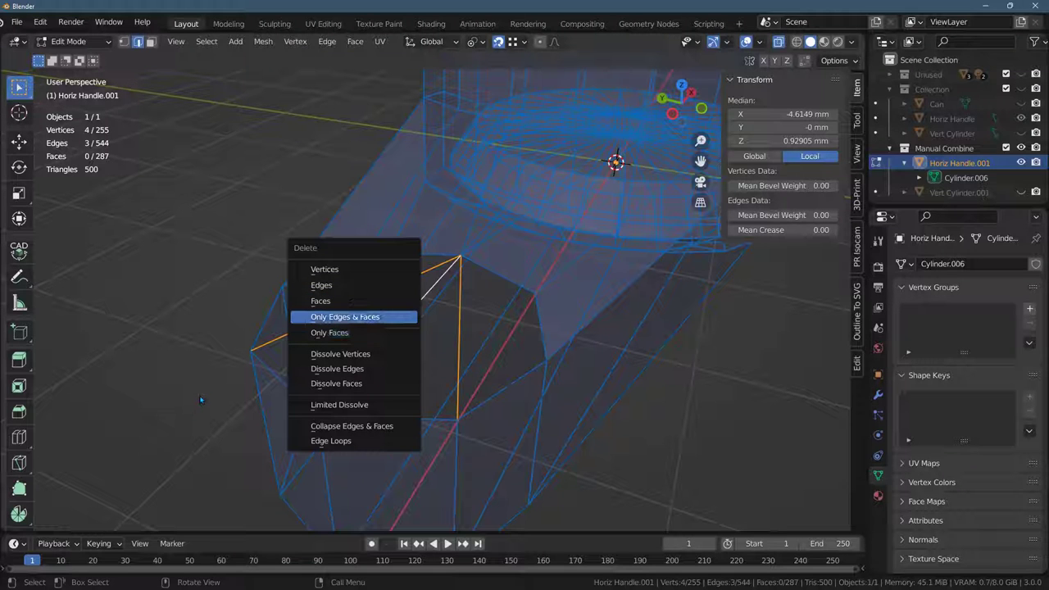
pyautogui.press('Return')
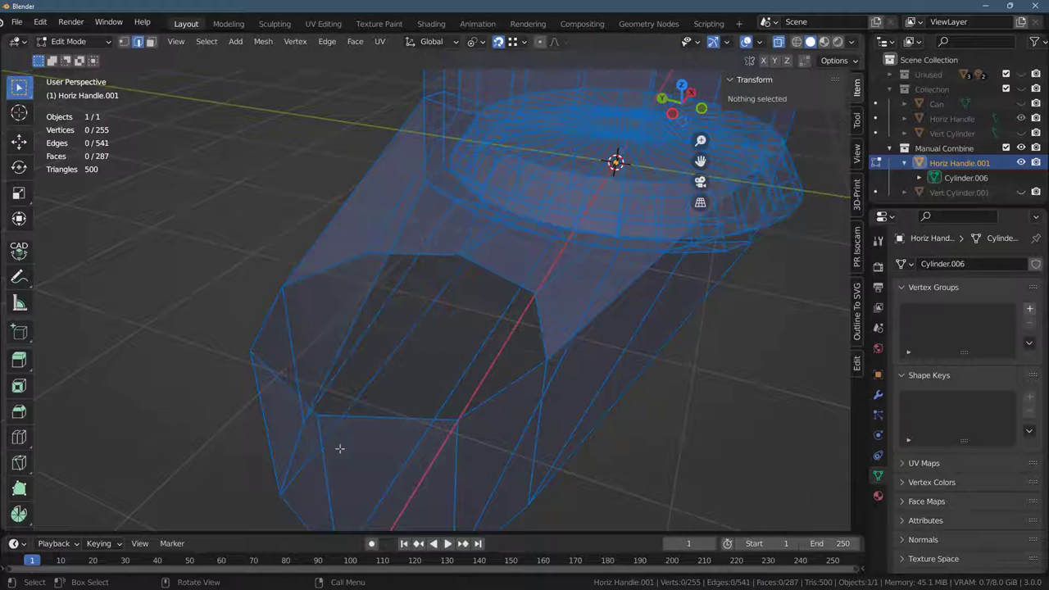
# - Delete the three leftover edges across the upper arm's cylinder opening with the Only Edges & Faces option
pyautogui.moveTo(339, 448); pyautogui.dragTo(97, 156, button='middle')
pyautogui.scroll(4, 206, 173)
pyautogui.keyDown('shift'); pyautogui.moveTo(204, 176); pyautogui.dragTo(394, 491, button='middle'); pyautogui.keyUp('shift')
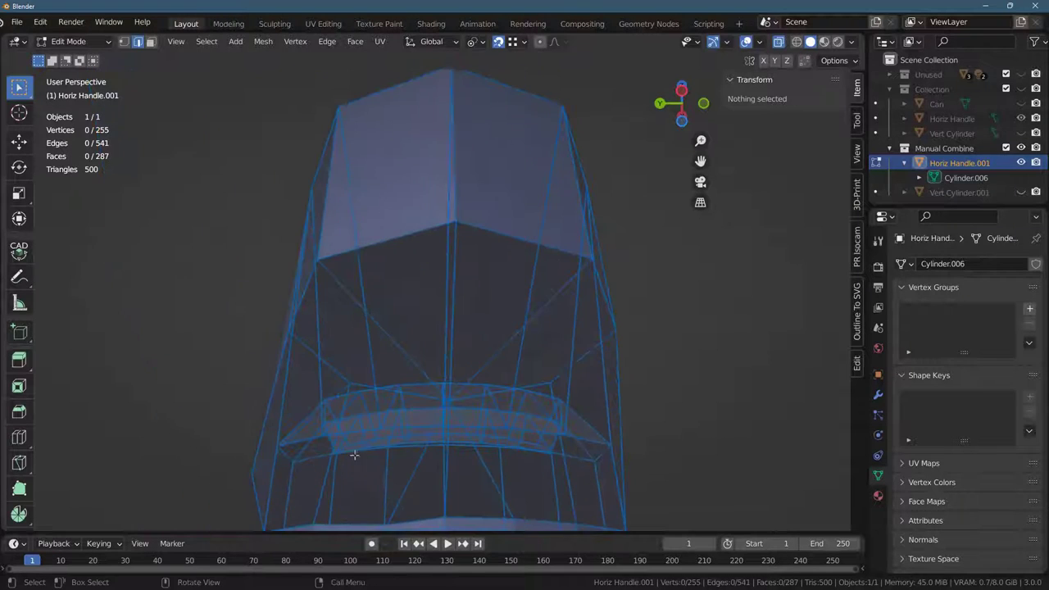
pyautogui.moveTo(288, 446); pyautogui.dragTo(294, 419, button='middle')
pyautogui.click(296, 444)
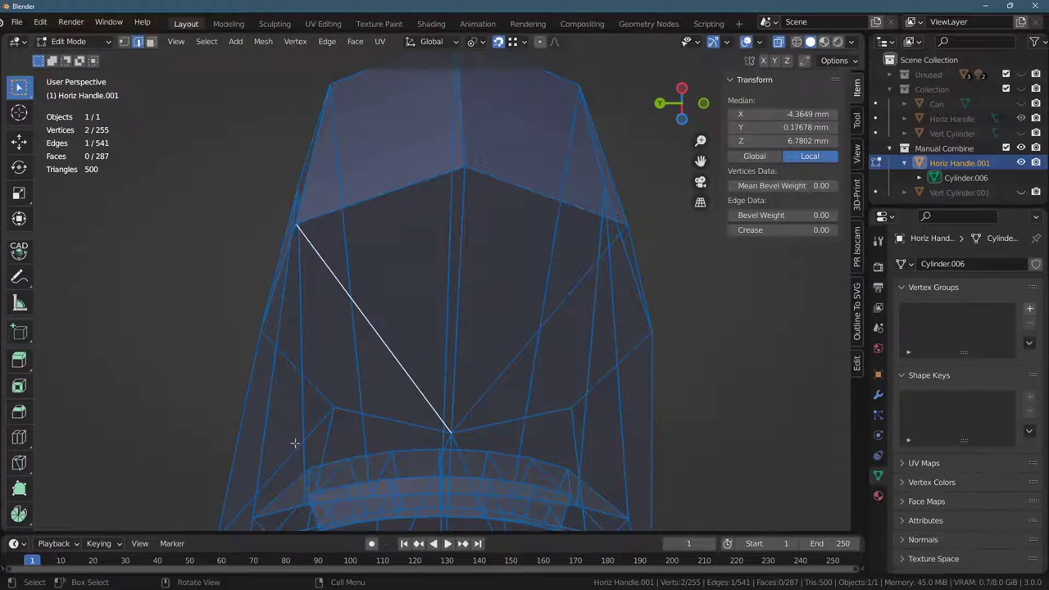
pyautogui.keyDown('shift'); pyautogui.click(374, 451); pyautogui.keyUp('shift')
pyautogui.moveTo(331, 374); pyautogui.dragTo(278, 355, button='middle')
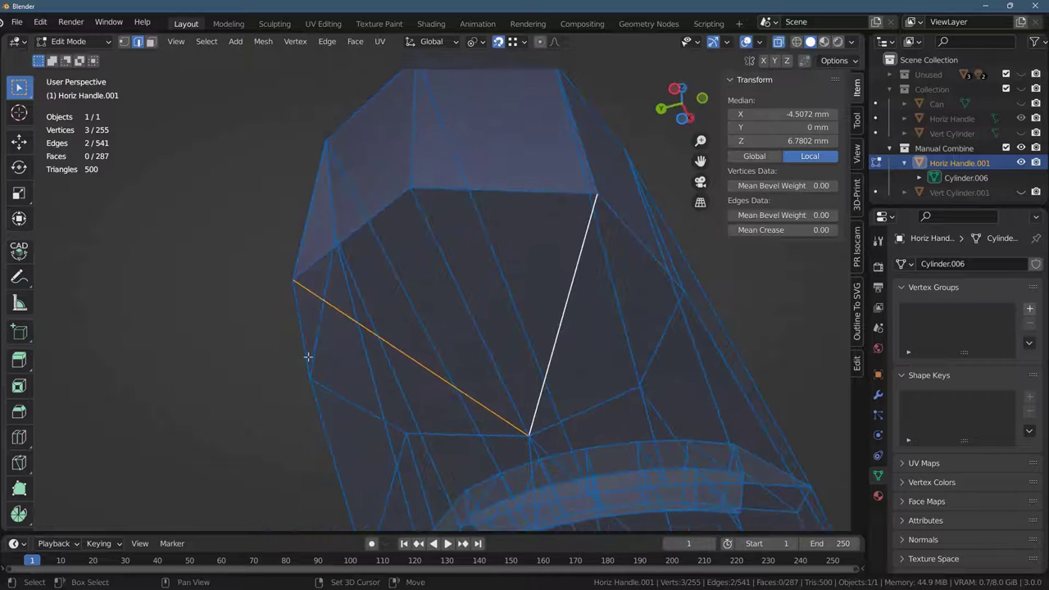
pyautogui.keyDown('shift'); pyautogui.click(309, 357); pyautogui.keyUp('shift')
pyautogui.press('x')
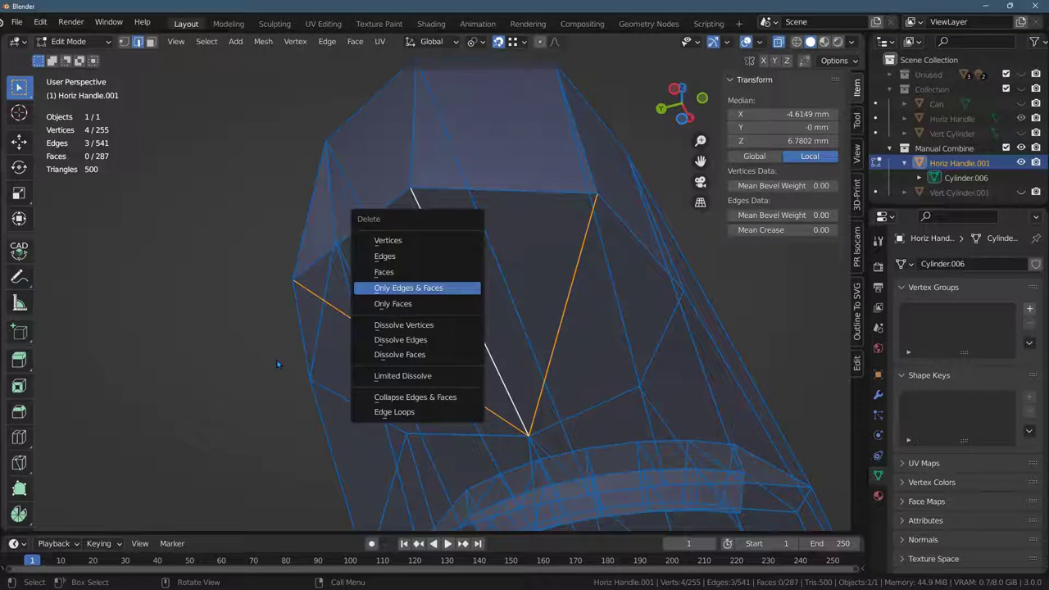
pyautogui.click(417, 288)
# - Return to Object Mode and make Vert Cylinder.001 visible alongside the handle
pyautogui.moveTo(17, 180); pyautogui.dragTo(386, 377, button='middle')
pyautogui.scroll(-3, 376, 391)
pyautogui.moveTo(567, 349); pyautogui.dragTo(560, 364, button='middle')
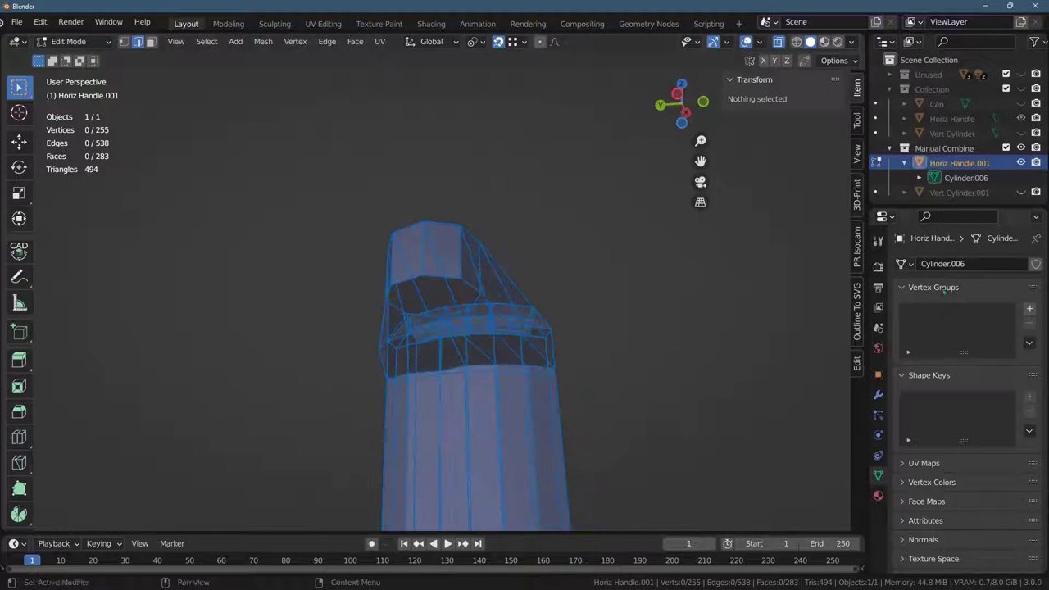
pyautogui.press('Tab')
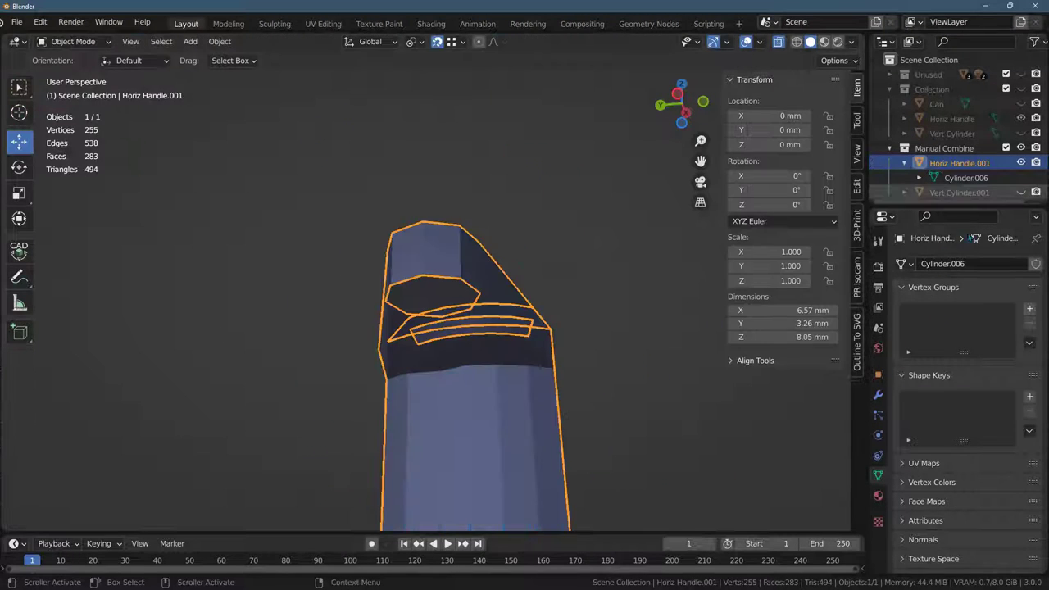
pyautogui.click(966, 194)
pyautogui.click(1021, 192)
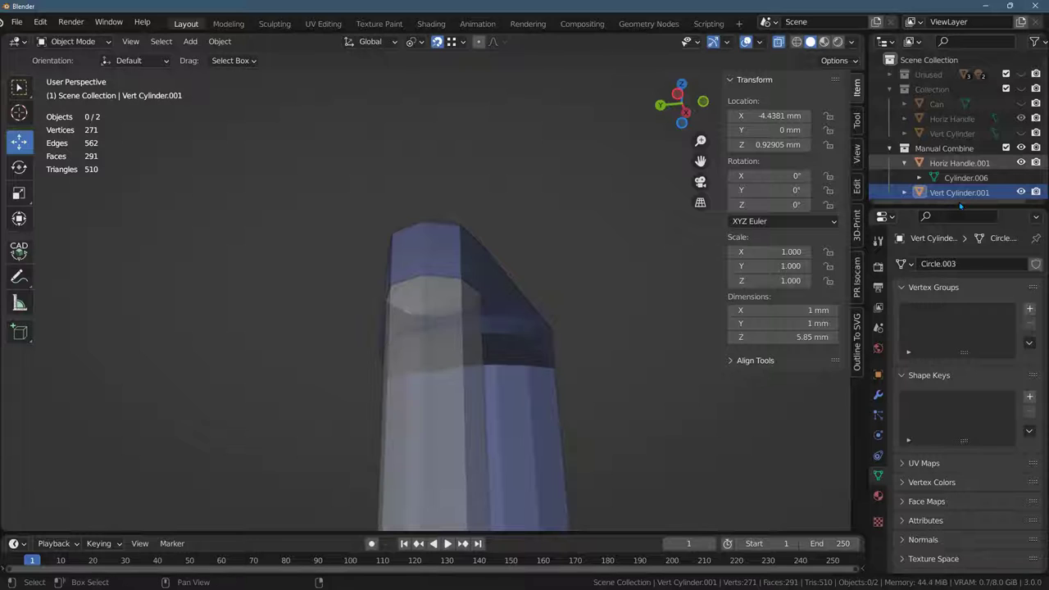
# - Join Horiz Handle.001 into Vert Cylinder.001 as one object
pyautogui.keyDown('shift'); pyautogui.click(960, 163); pyautogui.keyUp('shift')
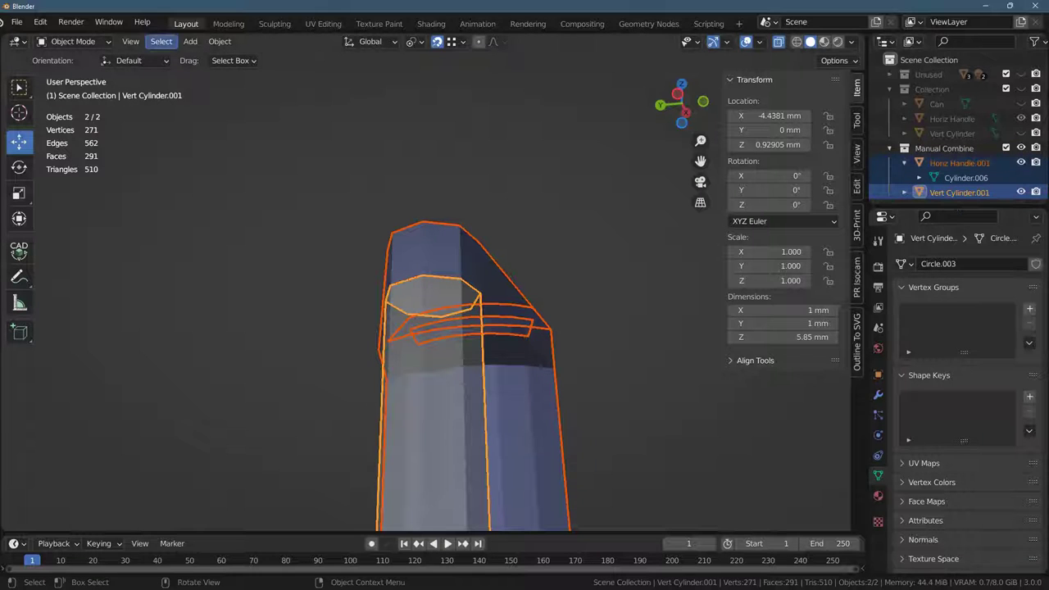
pyautogui.click(162, 41)
pyautogui.moveTo(220, 42)
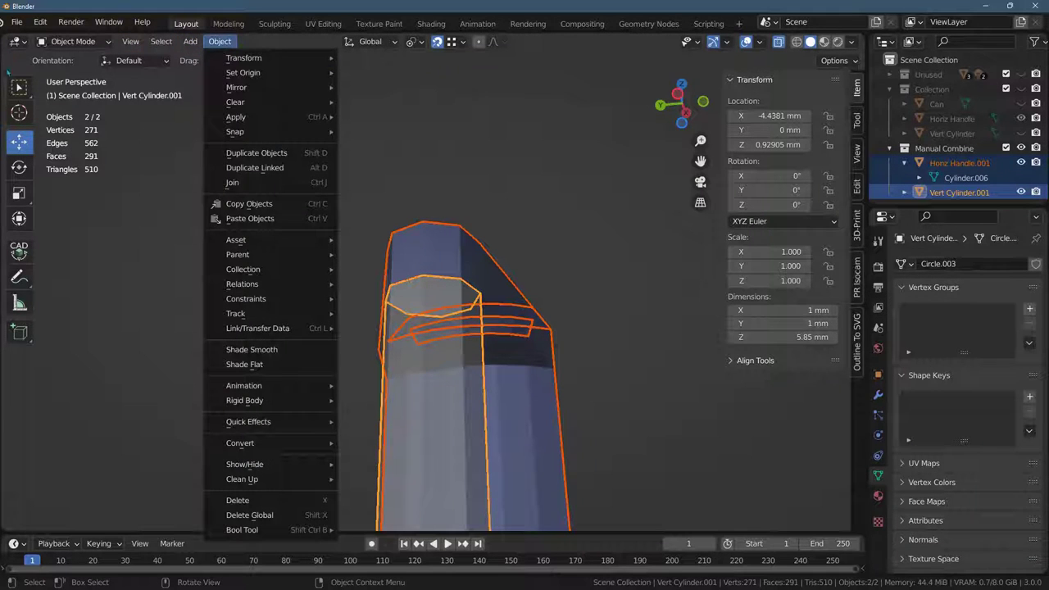
pyautogui.click(270, 183)
# - Open the joined object in Edit Mode with vertex selection at the junction of the cylinder and upper arm
pyautogui.moveTo(556, 394); pyautogui.dragTo(493, 445, button='middle')
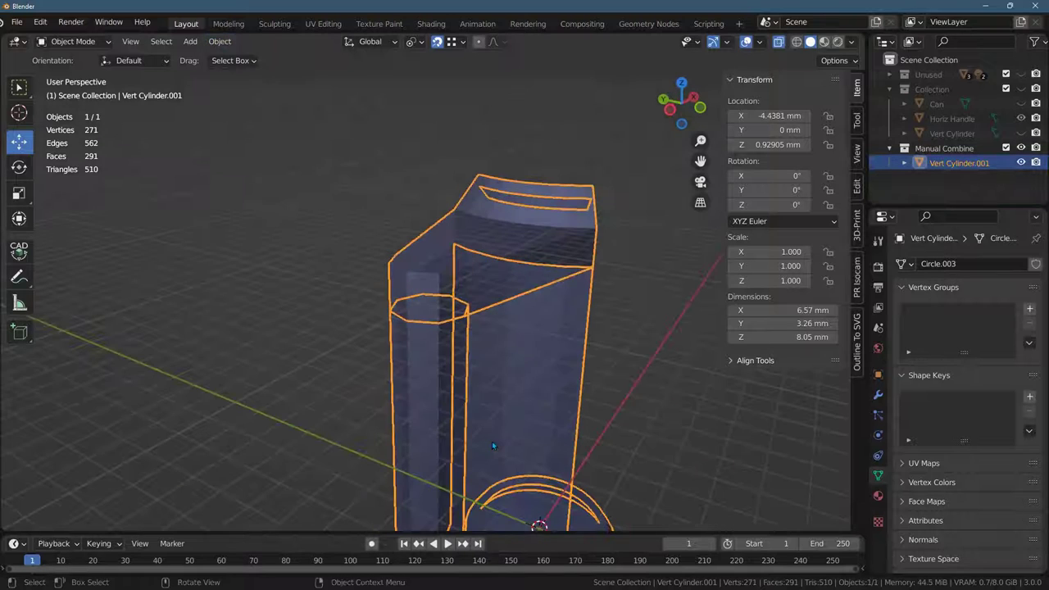
pyautogui.moveTo(429, 499); pyautogui.dragTo(386, 459, button='middle')
pyautogui.click(72, 41)
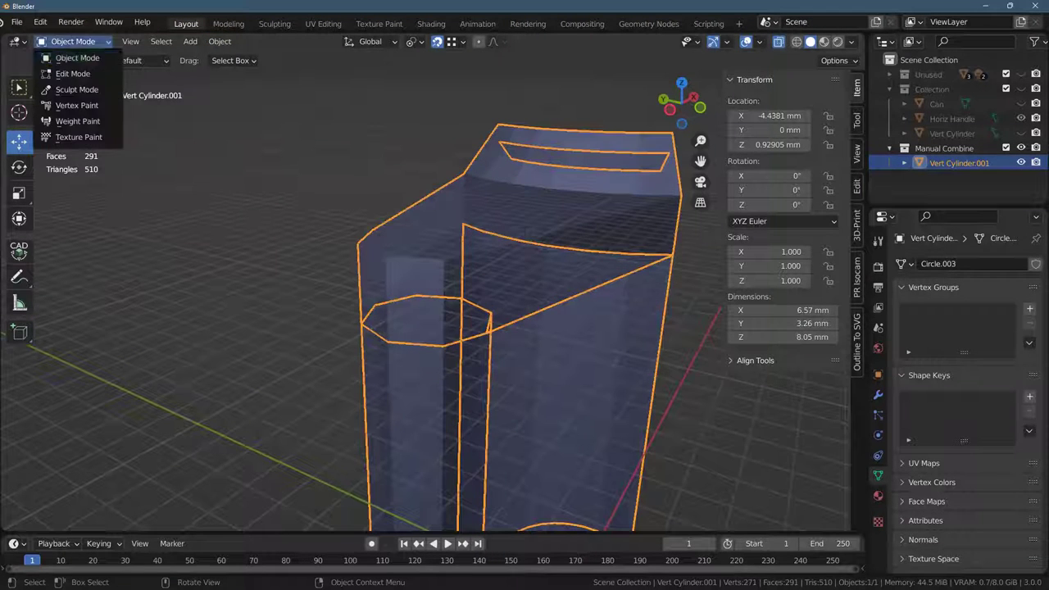
pyautogui.click(75, 72)
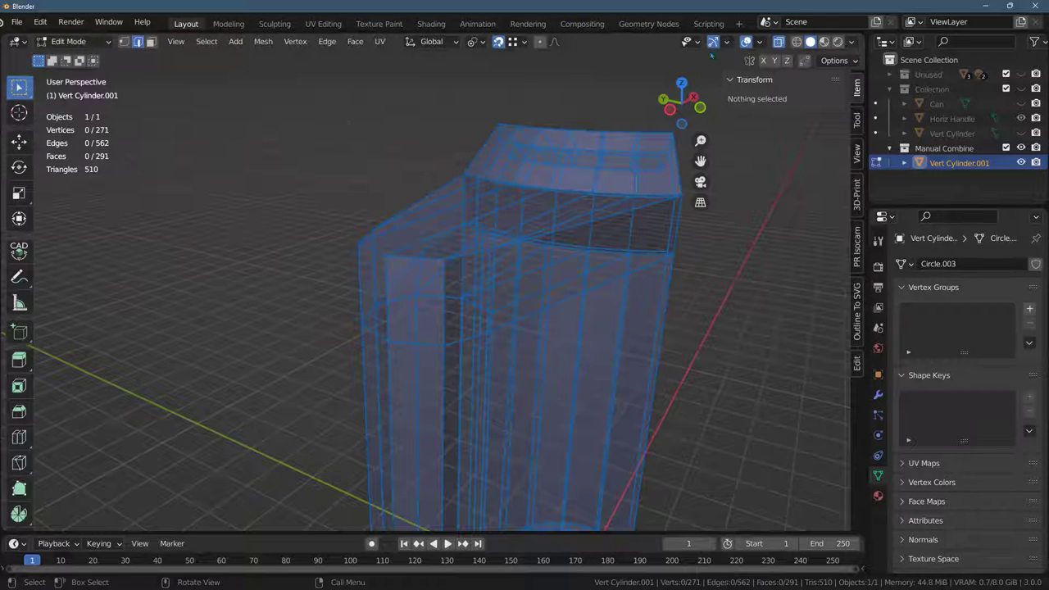
pyautogui.scroll(5, 660, 490)
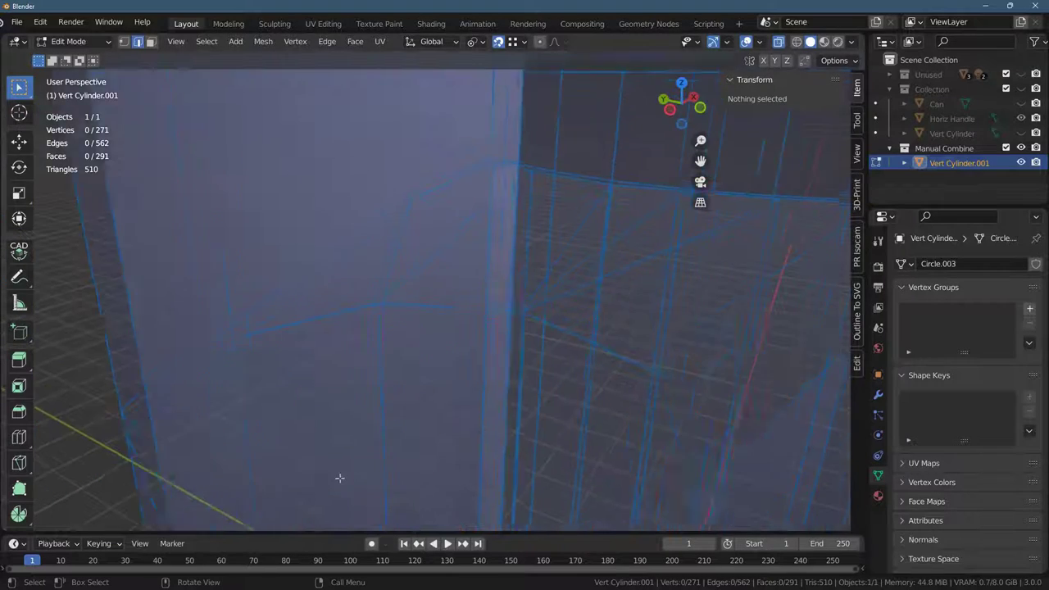
pyautogui.keyDown('shift'); pyautogui.moveTo(309, 382); pyautogui.dragTo(358, 473, button='middle'); pyautogui.keyUp('shift')
pyautogui.scroll(-1, 362, 483)
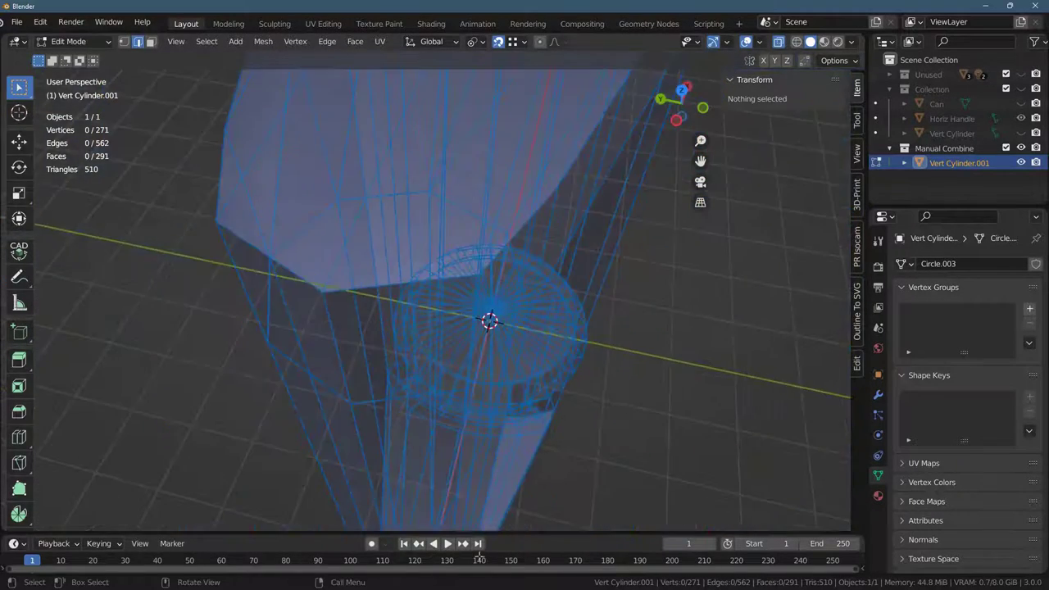
pyautogui.moveTo(475, 526); pyautogui.dragTo(450, 476, button='middle')
pyautogui.scroll(-2, 298, 426)
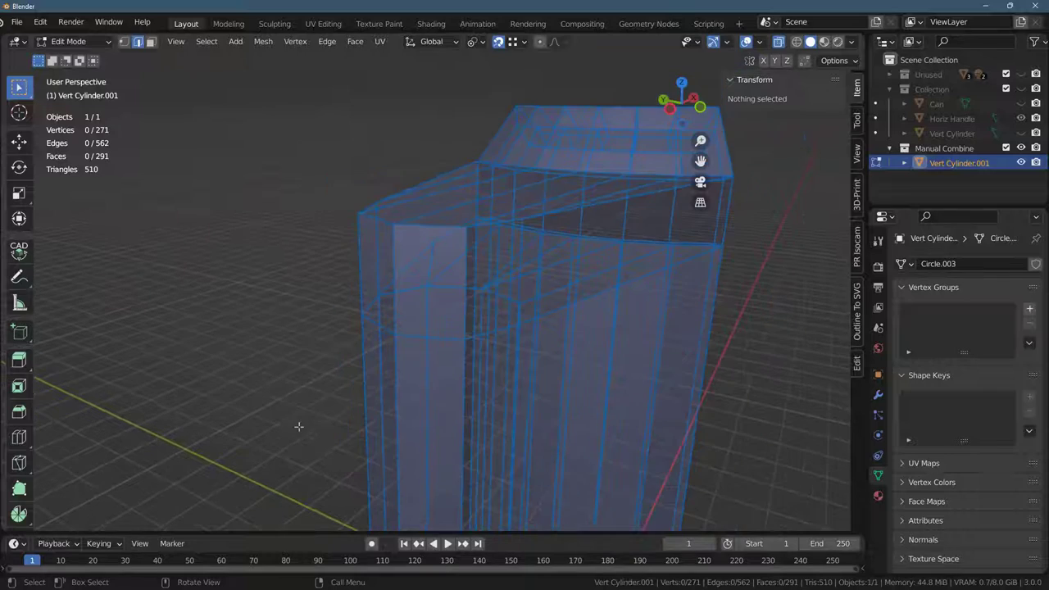
pyautogui.scroll(-1, 498, 558)
pyautogui.scroll(4, 463, 541)
pyautogui.press('1')
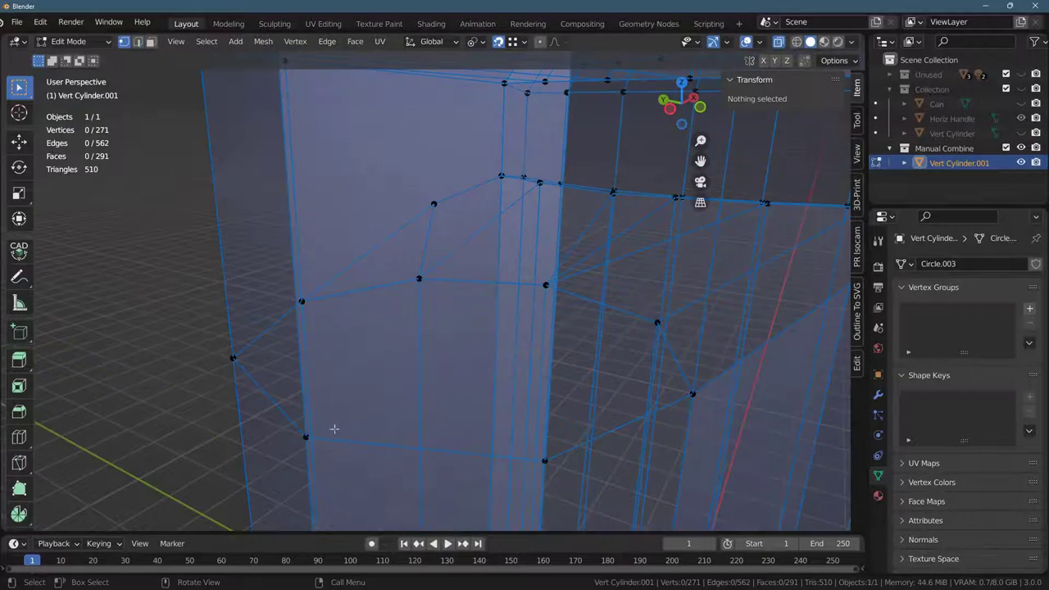
# - Box-select individual corners of the cylinder's upper ring to check for doubled vertices
pyautogui.scroll(-2, 459, 481)
pyautogui.moveTo(608, 497); pyautogui.dragTo(562, 499, button='middle')
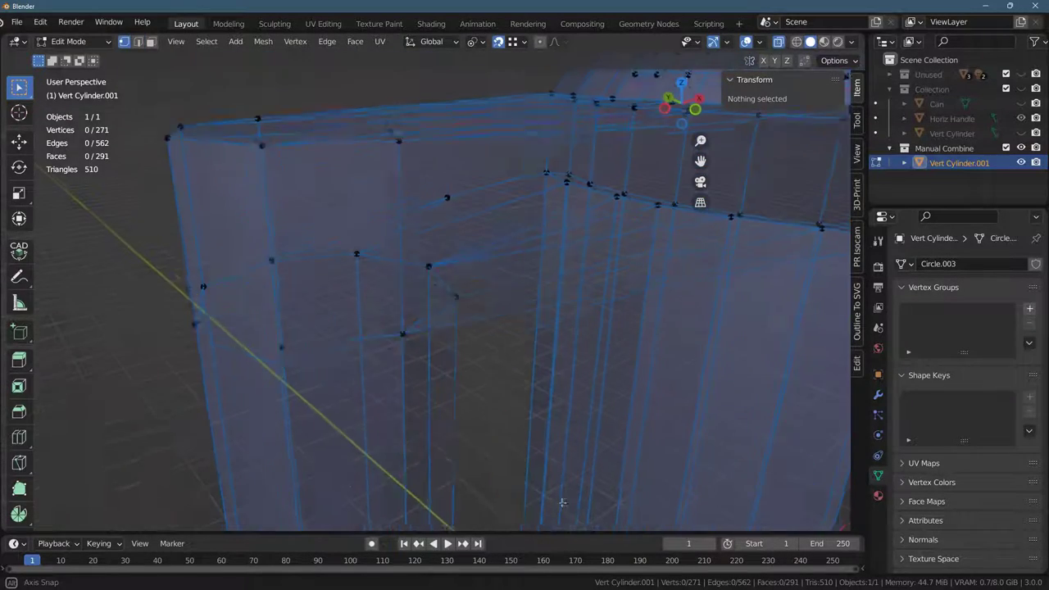
pyautogui.moveTo(389, 339); pyautogui.dragTo(432, 366)
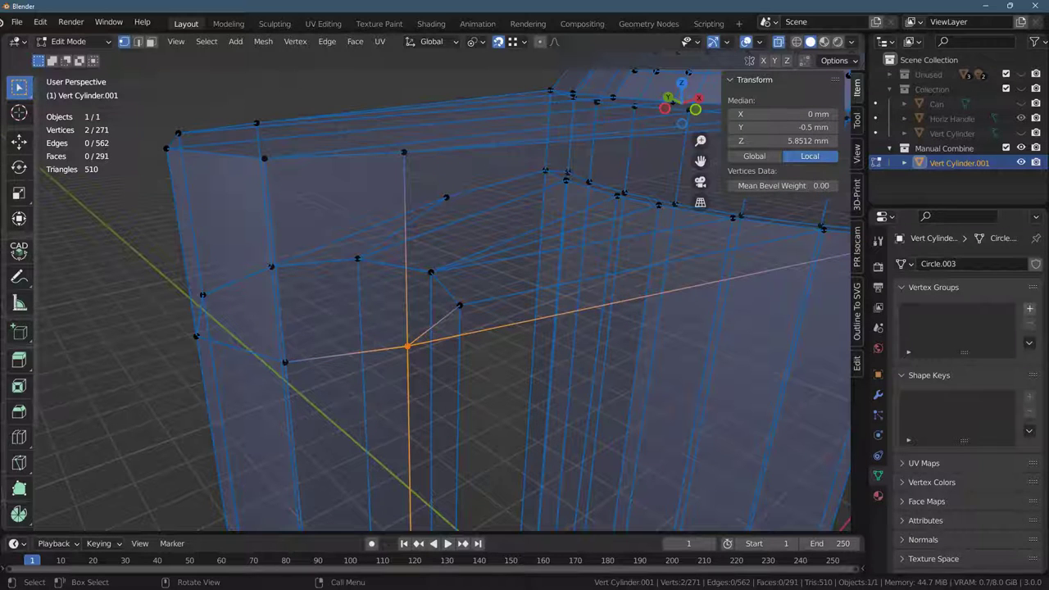
pyautogui.moveTo(237, 327); pyautogui.dragTo(312, 371)
pyautogui.moveTo(173, 319); pyautogui.dragTo(220, 354)
pyautogui.moveTo(187, 284); pyautogui.dragTo(208, 304)
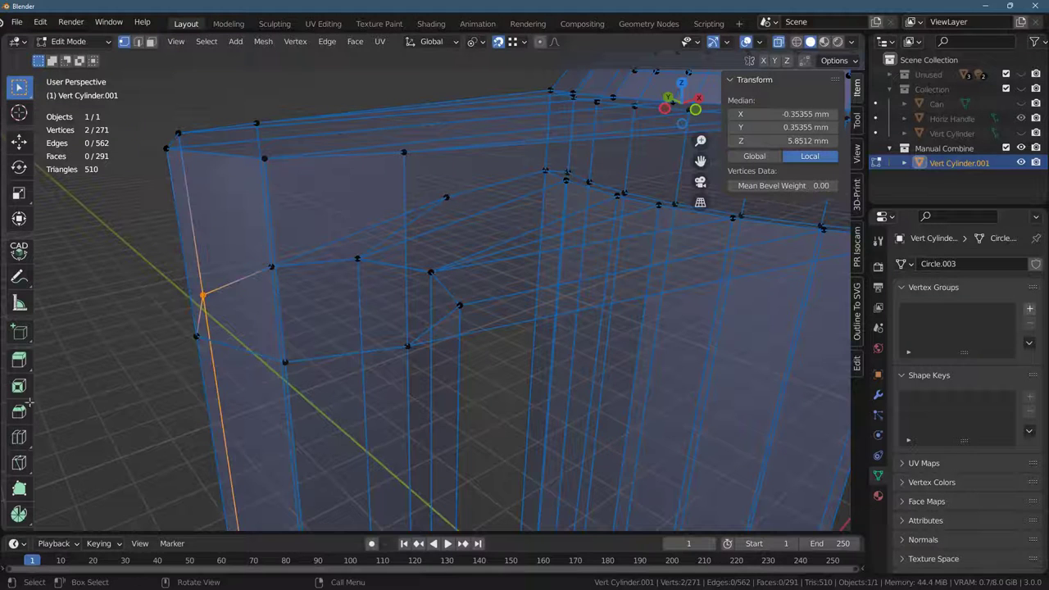
# - Box-select the whole ring of overlapping vertices where the cylinder meets the upper handle arm
pyautogui.moveTo(97, 403); pyautogui.dragTo(135, 379, button='middle')
pyautogui.moveTo(107, 290); pyautogui.dragTo(417, 374)
pyautogui.moveTo(415, 482); pyautogui.dragTo(366, 497, button='middle')
pyautogui.scroll(-6, 199, 460)
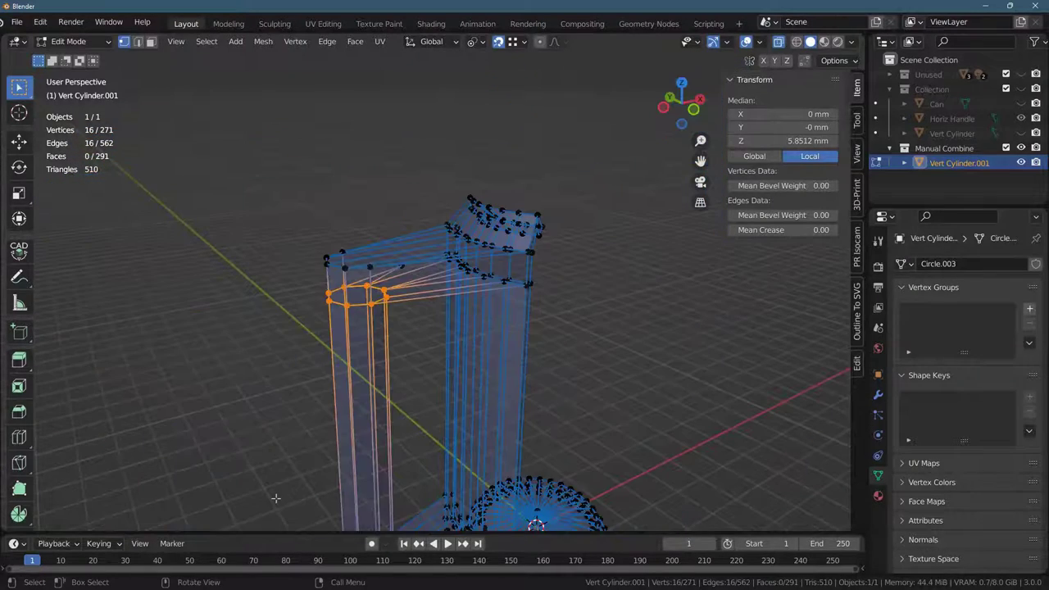
# - Try merging the selected ring vertices at their center and undo that merge
pyautogui.press('m')
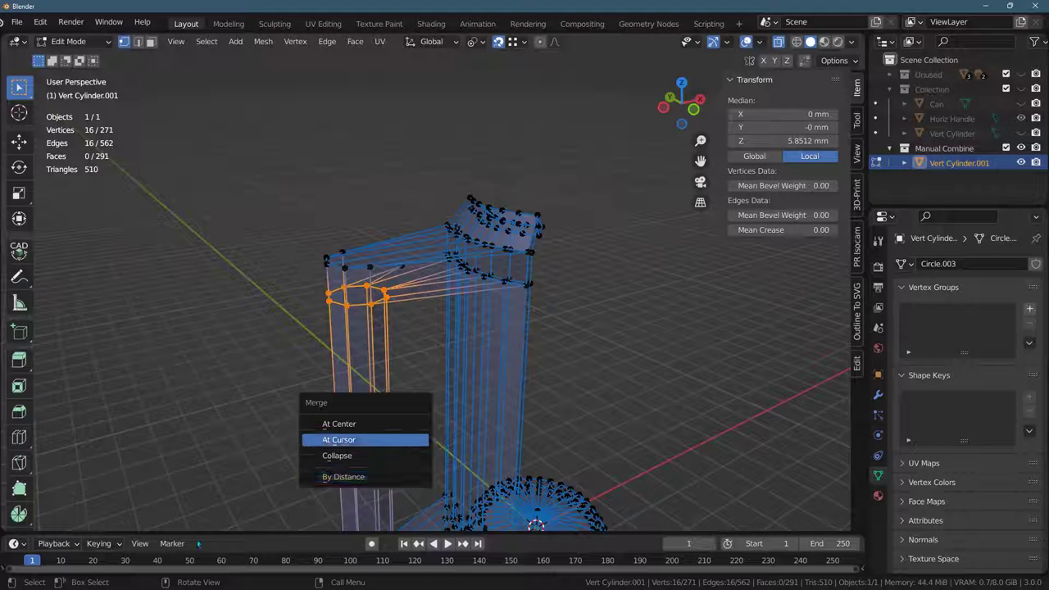
pyautogui.press('Return')
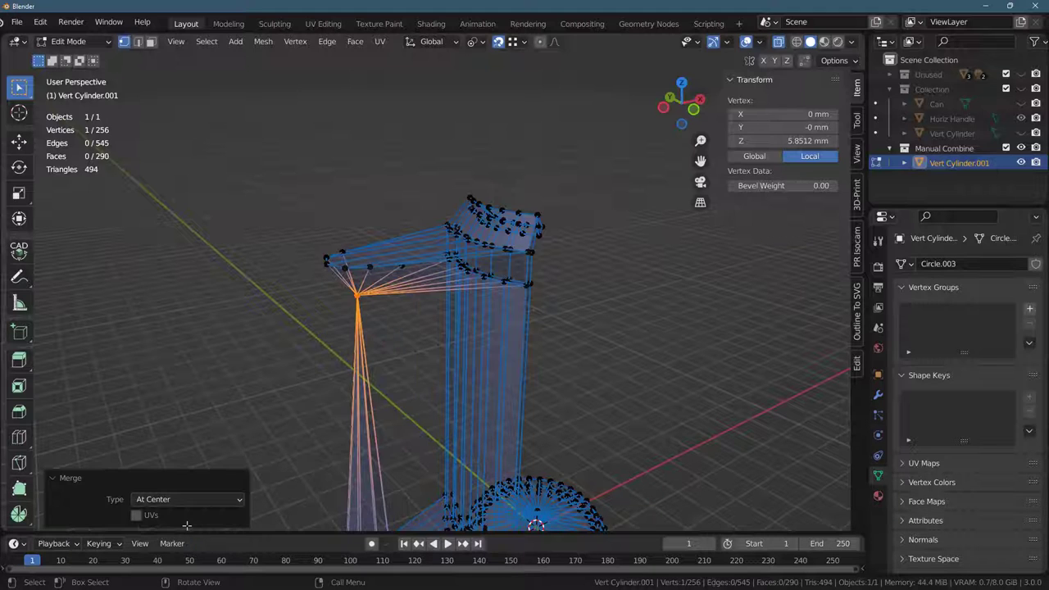
pyautogui.hotkey('ctrl', 'z')
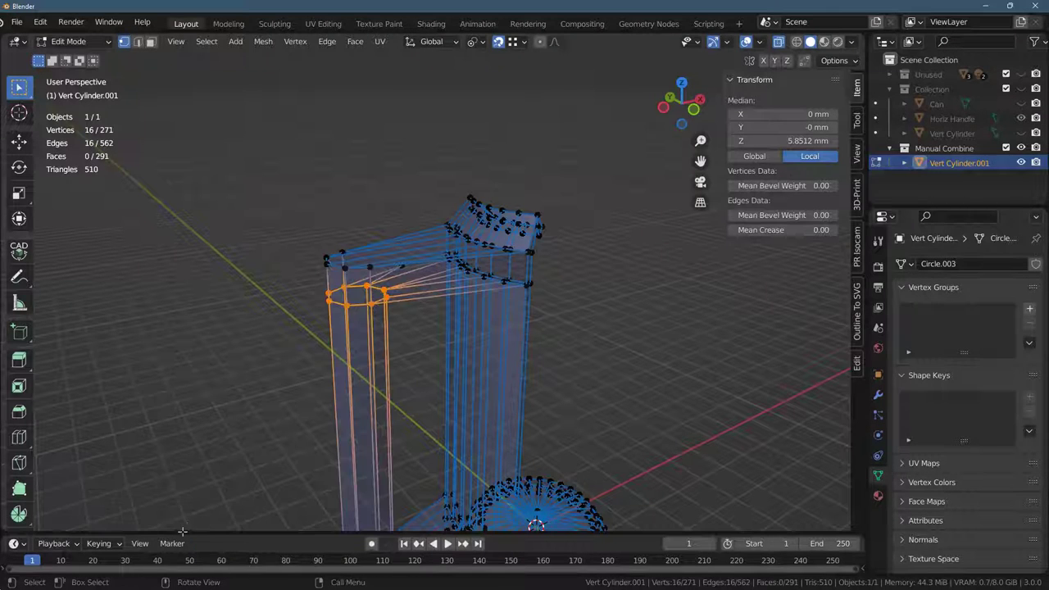
# - Merge the selected upper ring vertices by distance, with the merge distance set to 0.0001 mm
pyautogui.press('m')
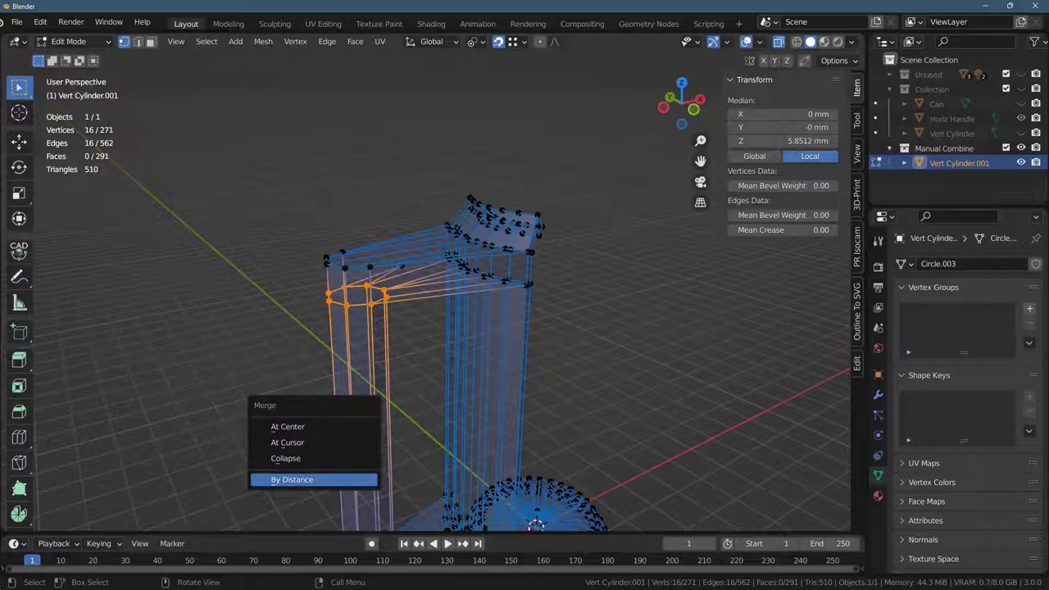
pyautogui.click(307, 480)
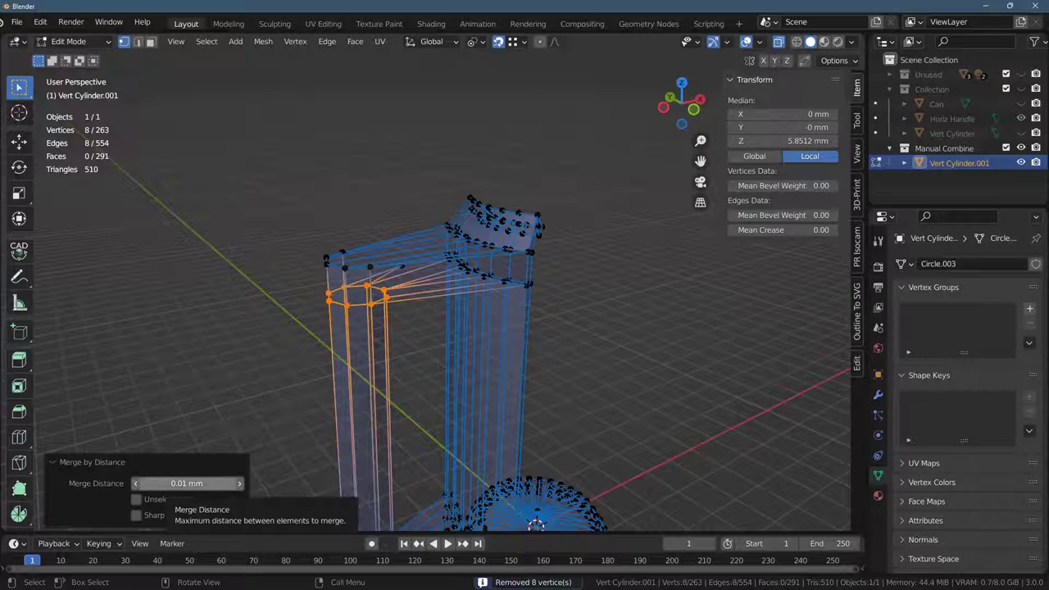
pyautogui.click(169, 484)
pyautogui.click(147, 484)
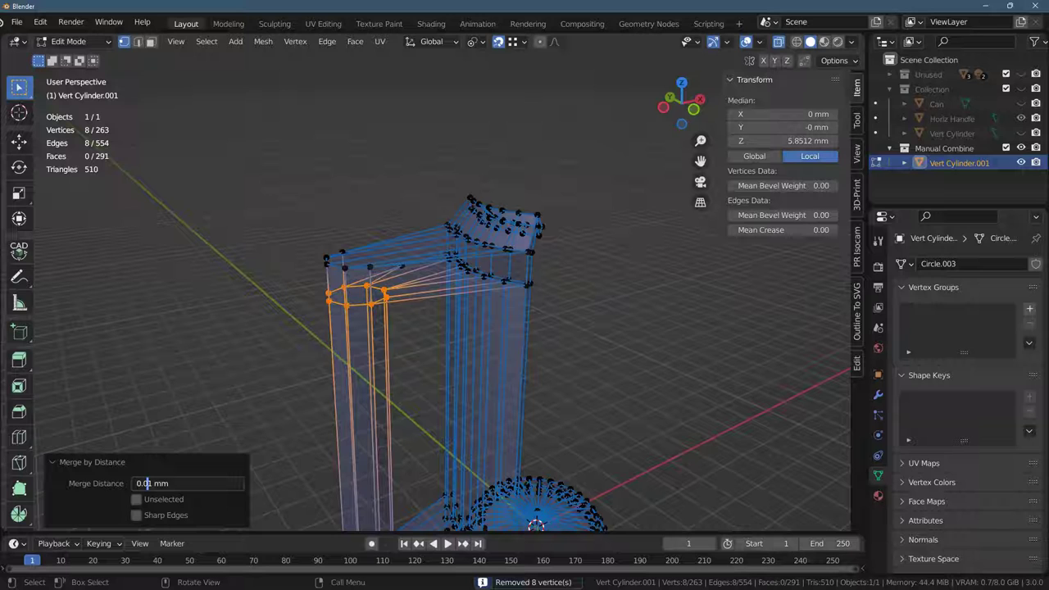
pyautogui.write('00')
pyautogui.press('Return')
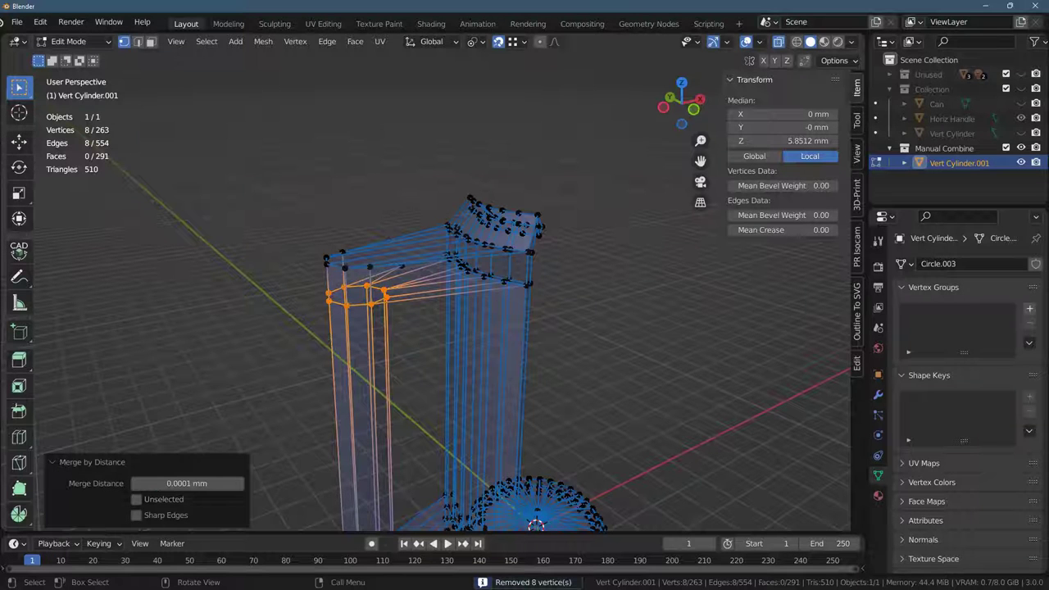
# - Box-select individual corners of the merged upper ring to check that each holds only one vertex
pyautogui.scroll(4, 38, 416)
pyautogui.scroll(1, 222, 459)
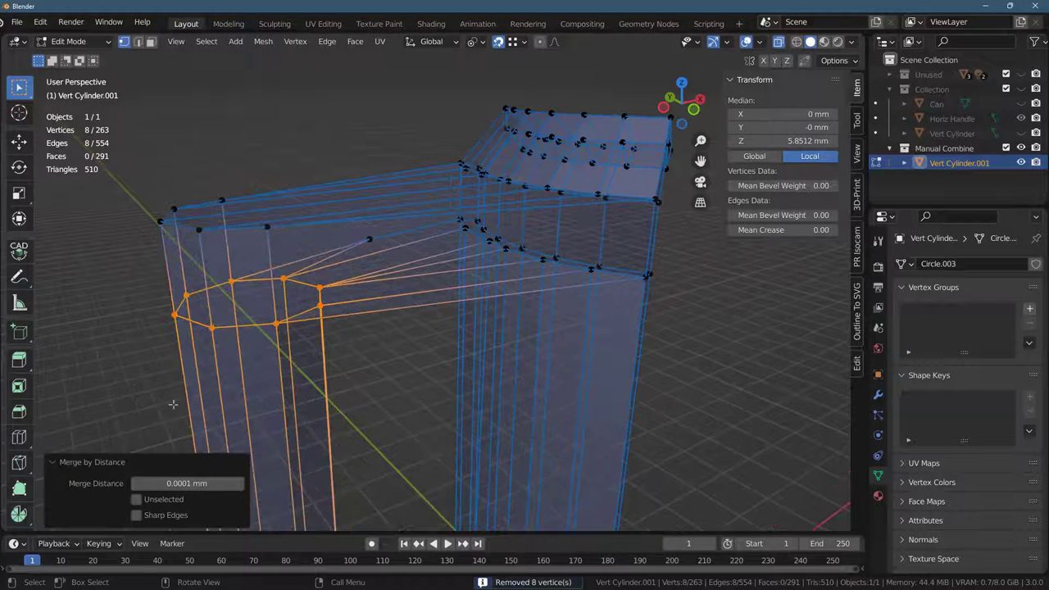
pyautogui.click(320, 306)
pyautogui.moveTo(297, 298); pyautogui.dragTo(353, 325)
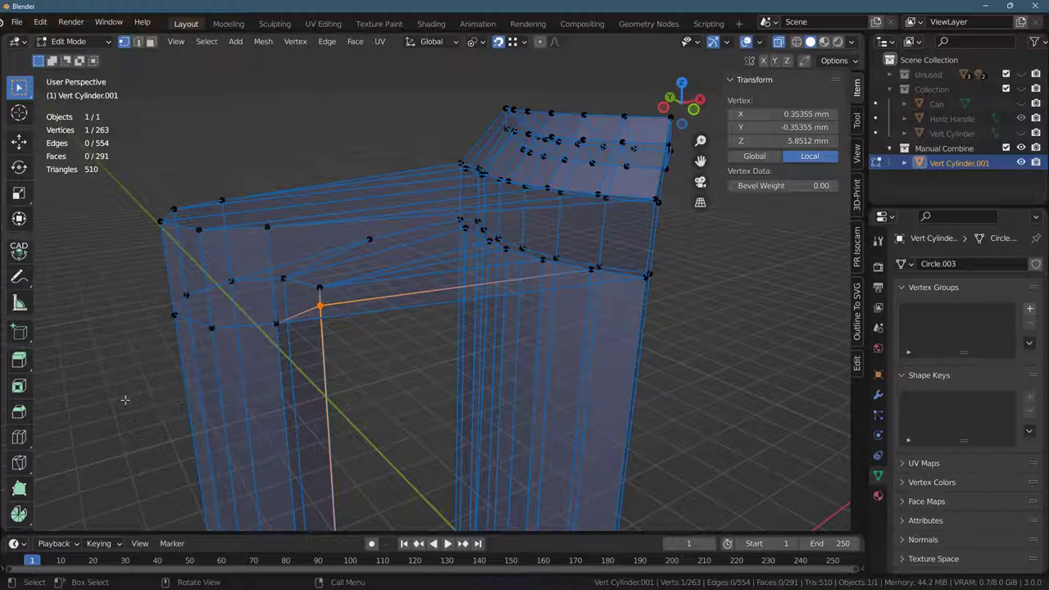
pyautogui.moveTo(252, 302); pyautogui.dragTo(295, 340)
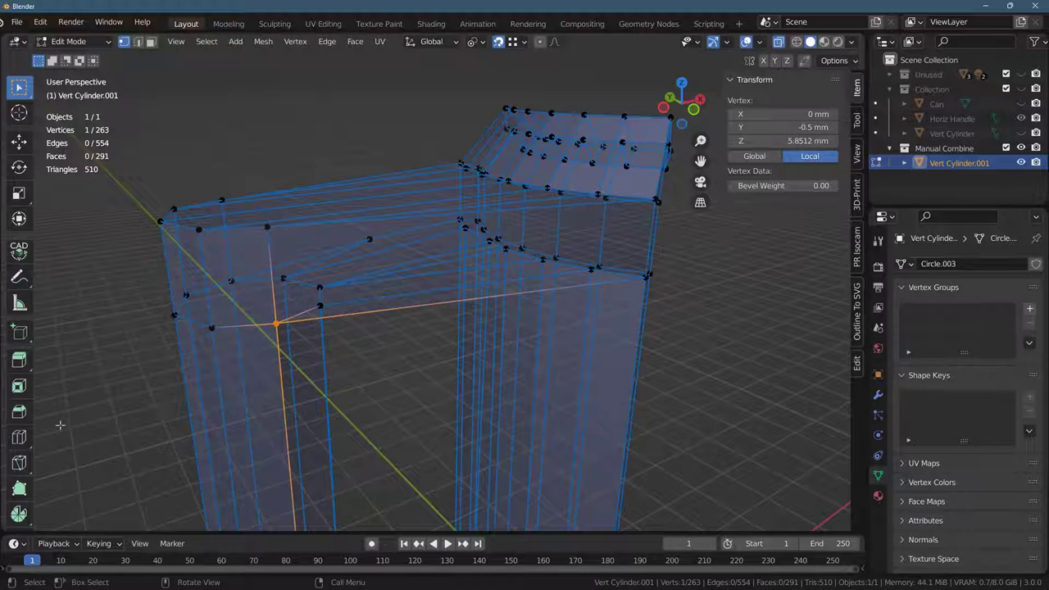
pyautogui.moveTo(201, 317); pyautogui.dragTo(236, 353)
# - Box-select the ring where the cylinder meets the lower handle arm, merge its vertices by distance, and reselect the ring to check it
pyautogui.scroll(-3, 159, 488)
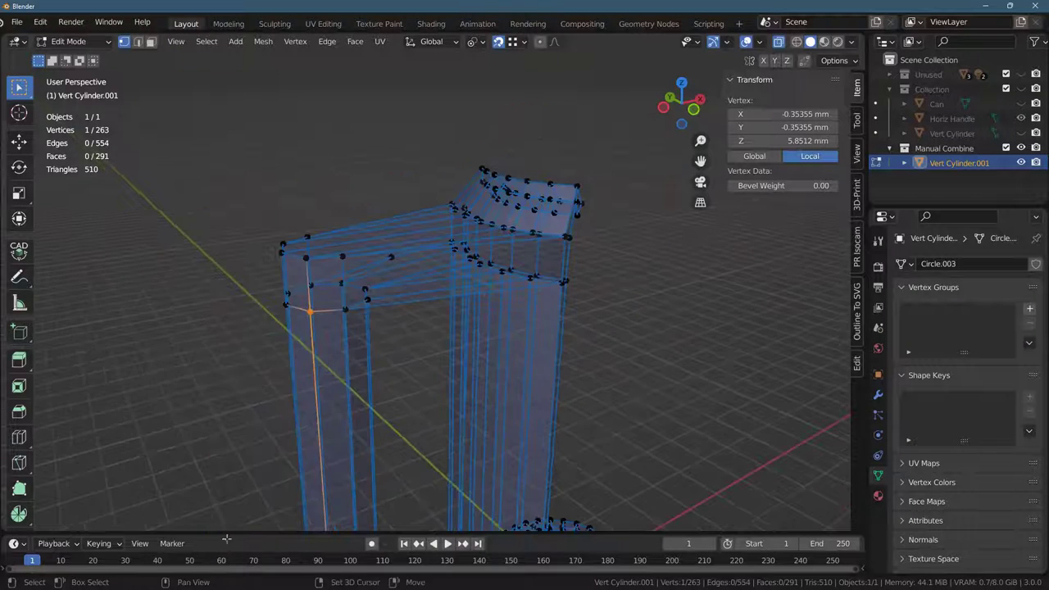
pyautogui.keyDown('shift'); pyautogui.moveTo(226, 537); pyautogui.dragTo(340, 90, button='middle'); pyautogui.keyUp('shift')
pyautogui.scroll(4, 424, 461)
pyautogui.moveTo(400, 525); pyautogui.dragTo(350, 444, button='middle')
pyautogui.moveTo(183, 358); pyautogui.dragTo(456, 461)
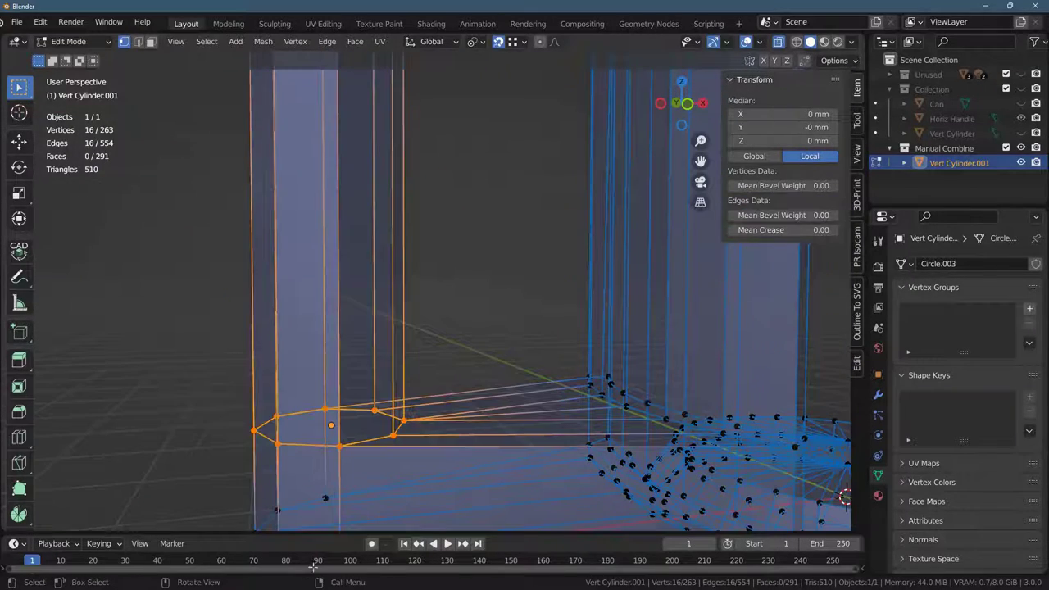
pyautogui.press('m')
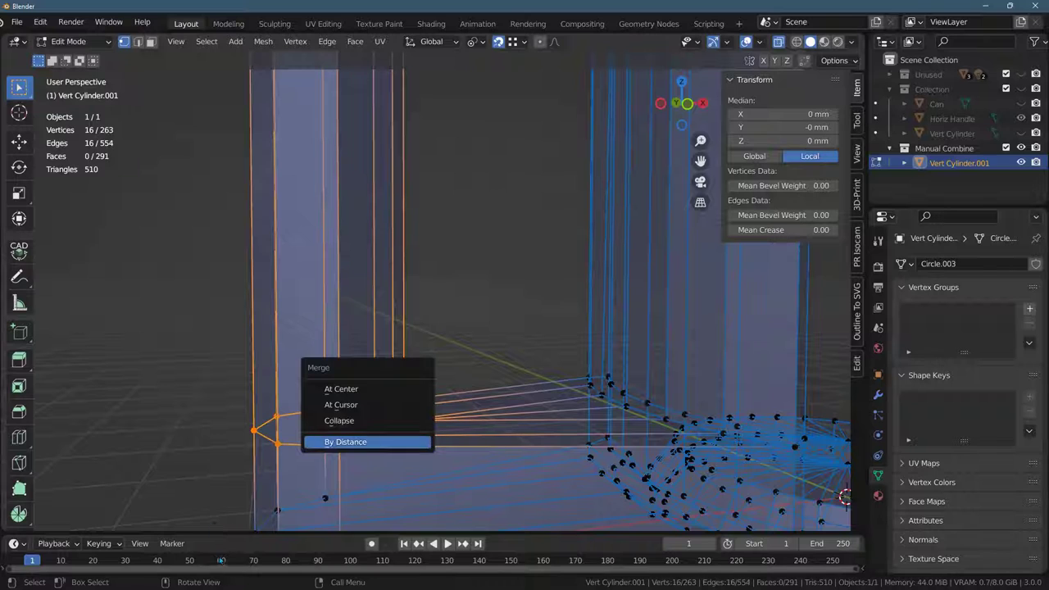
pyautogui.click(361, 443)
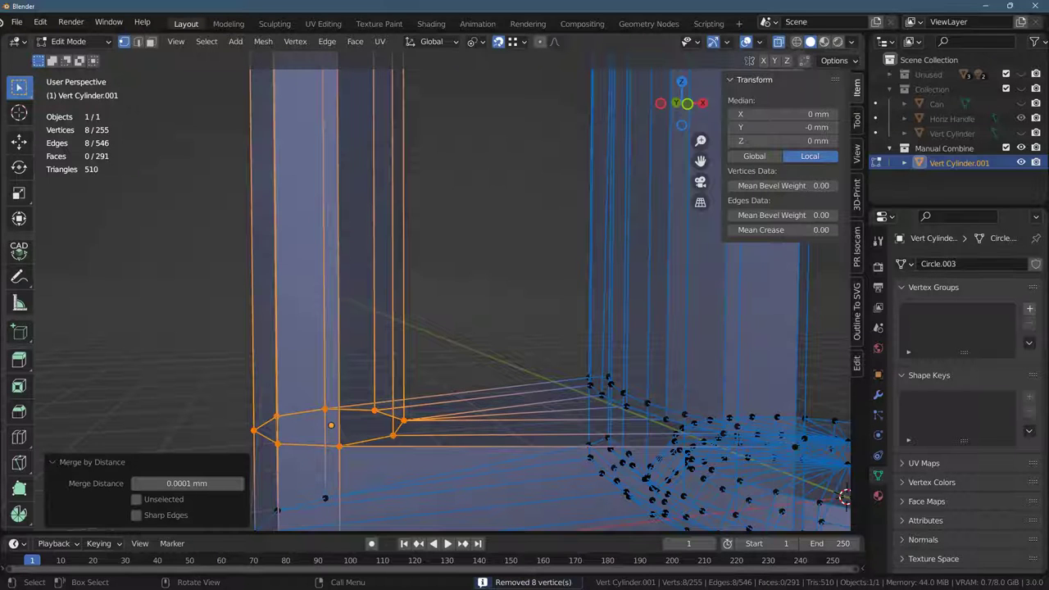
pyautogui.moveTo(197, 381); pyautogui.dragTo(408, 460)
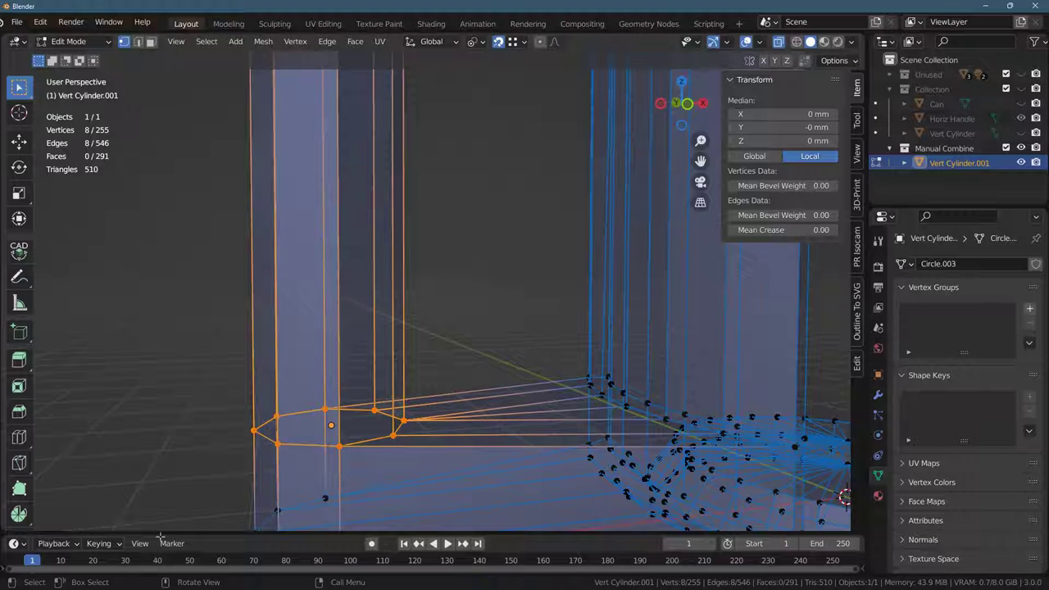
pyautogui.scroll(-7, 292, 409)
pyautogui.moveTo(276, 375); pyautogui.dragTo(292, 433, button='middle')
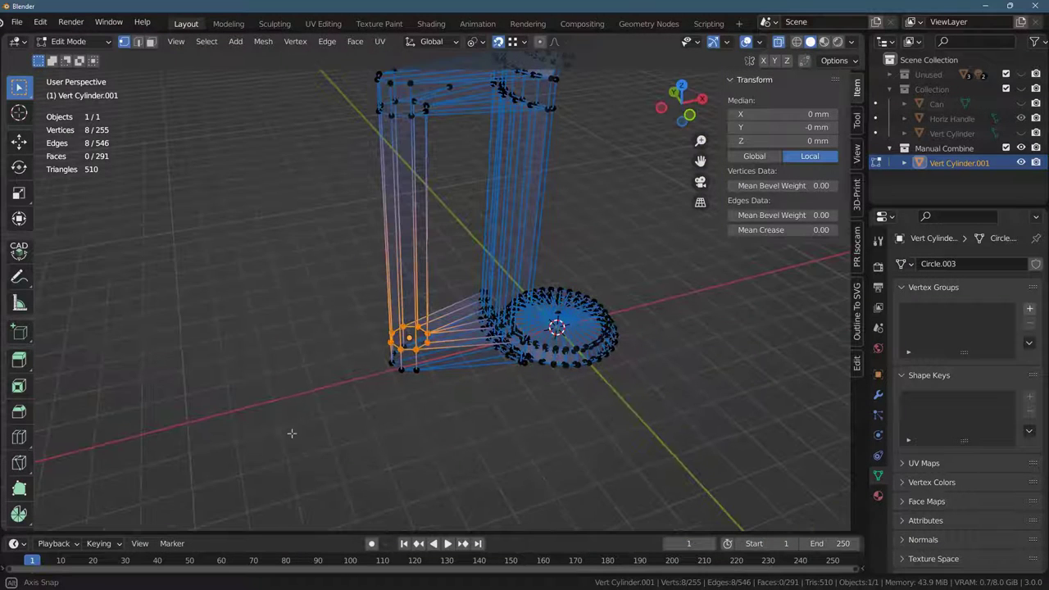